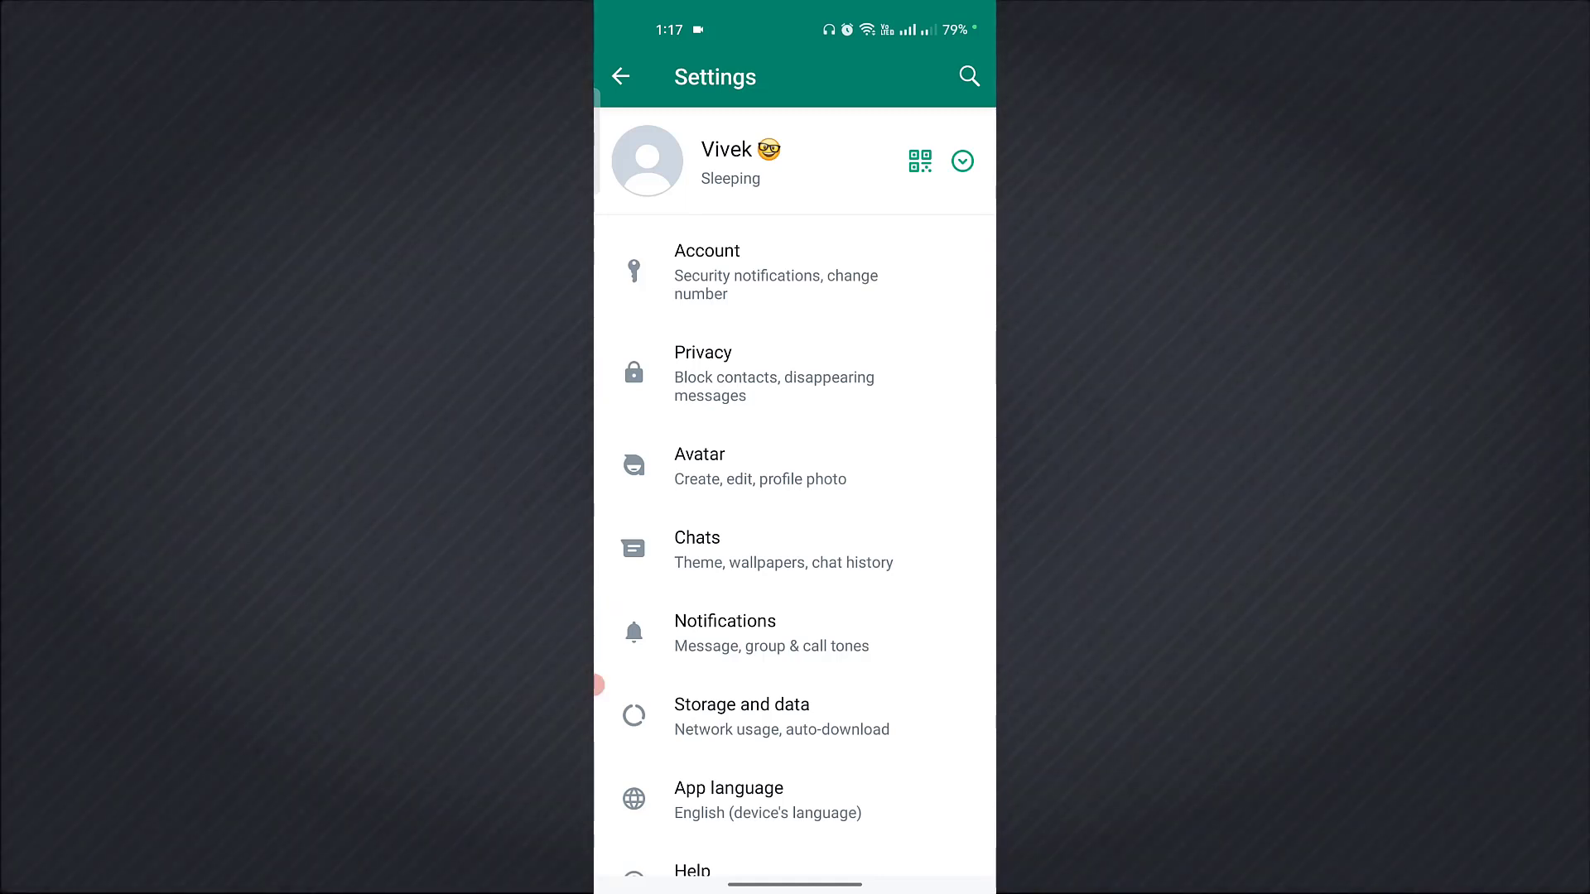
scroll(795, 497, down, 2)
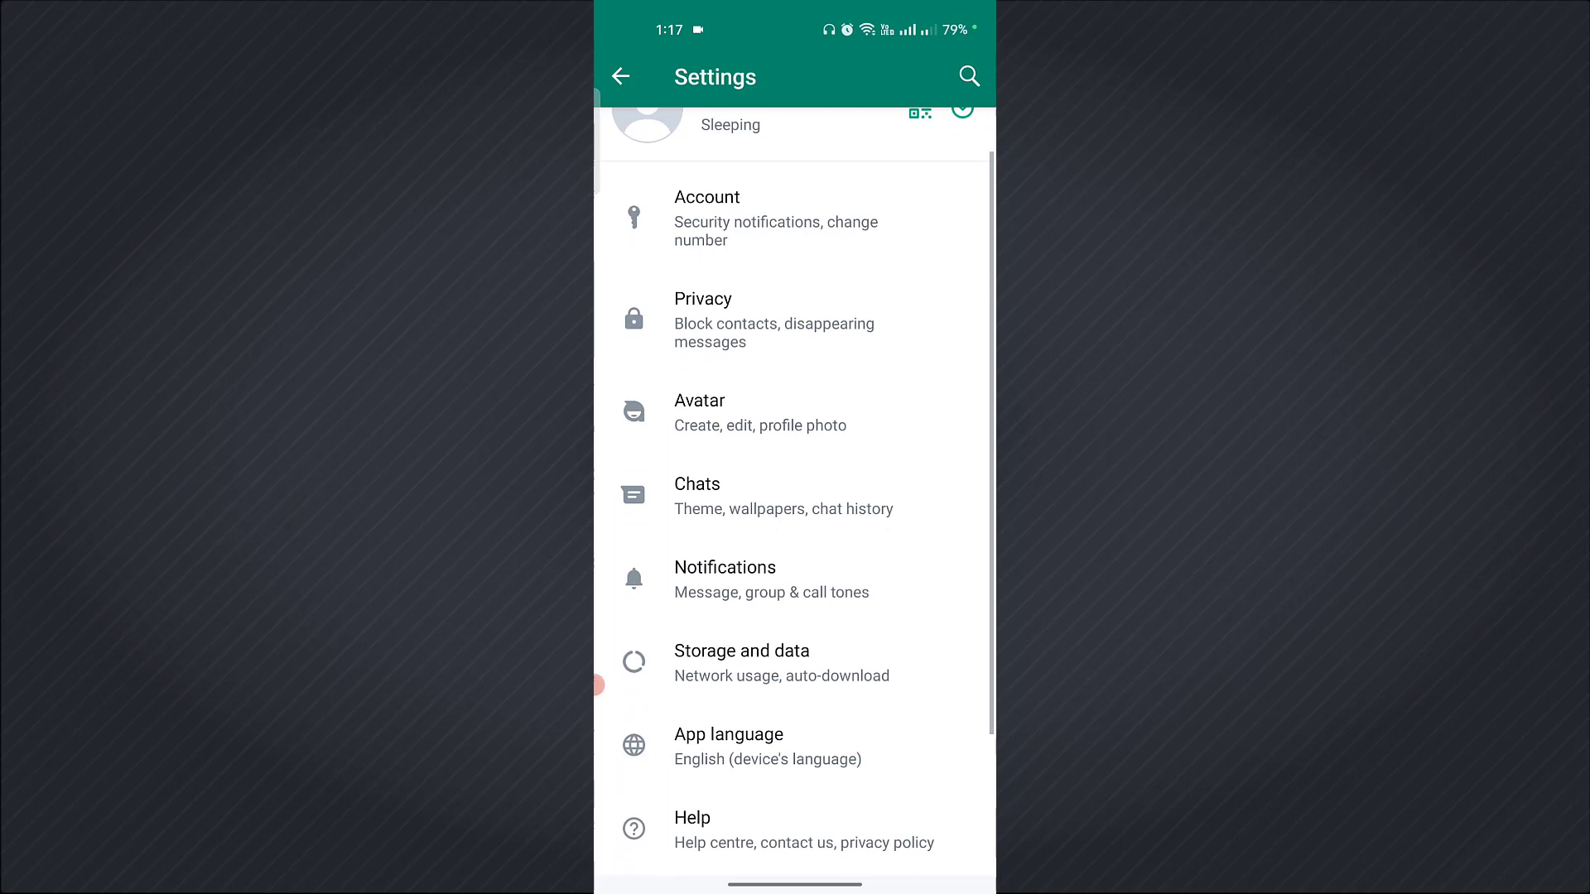
scroll(795, 497, up, 2)
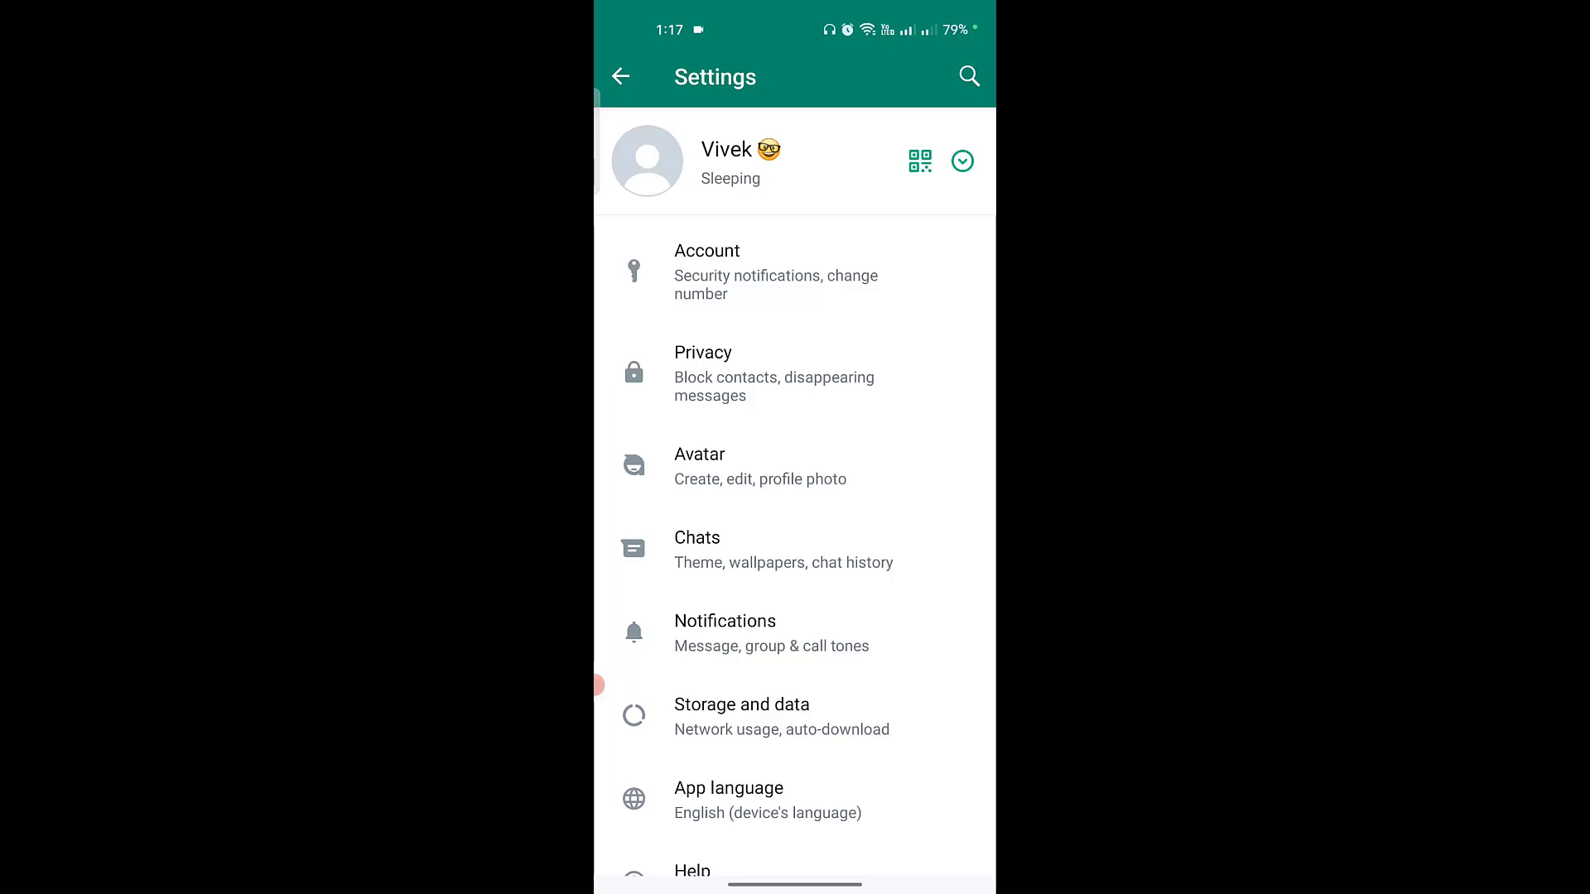
scroll(795, 496, up, 1)
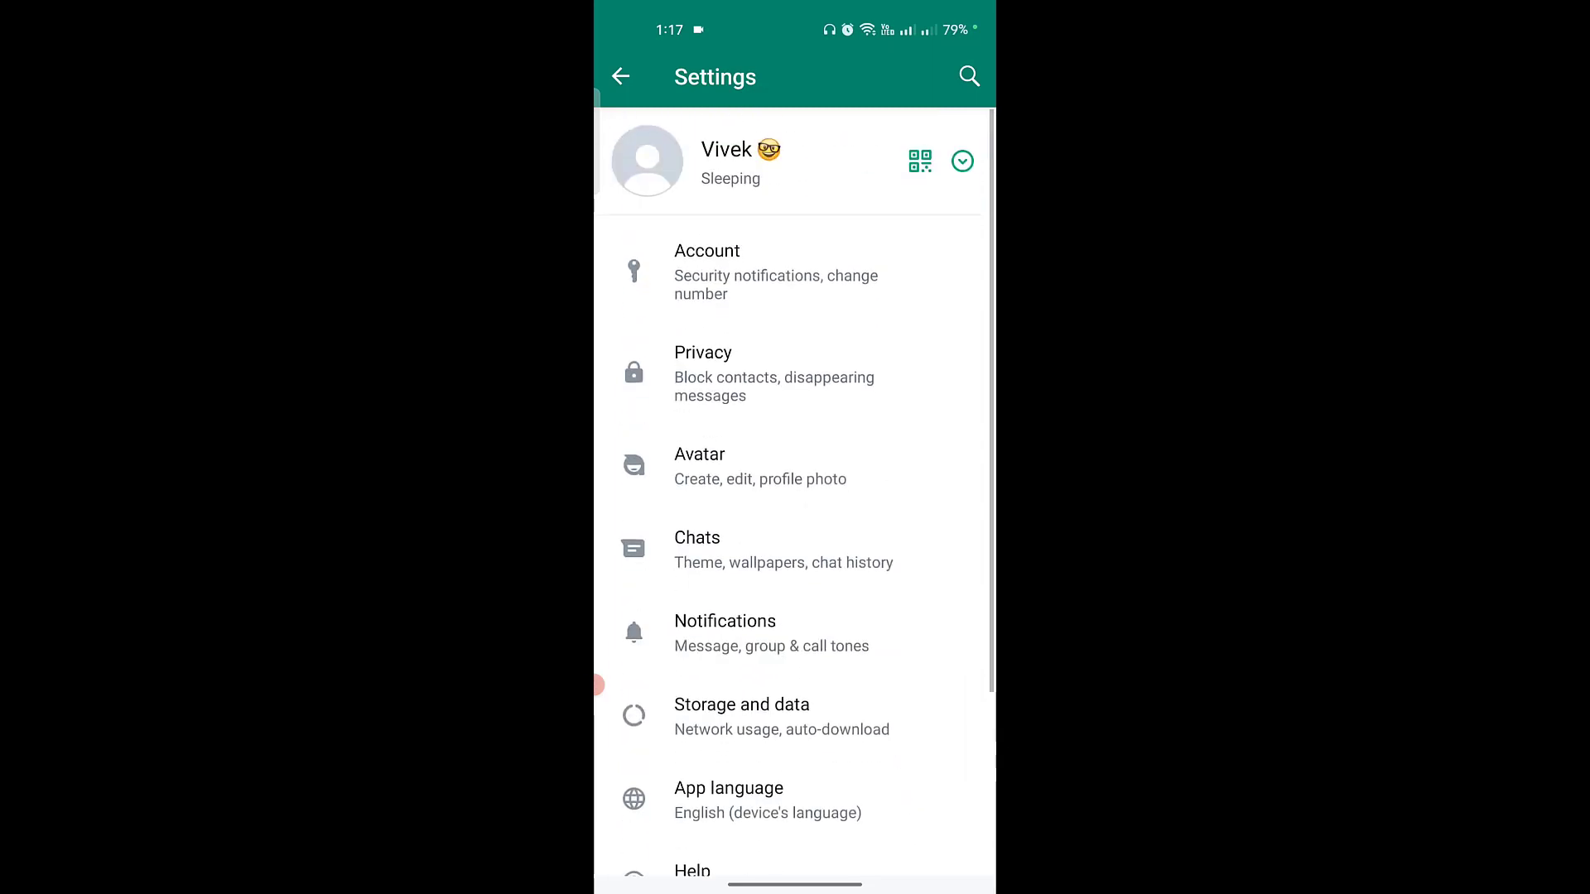
scroll(794, 498, down, 3)
scroll(795, 498, up, 3)
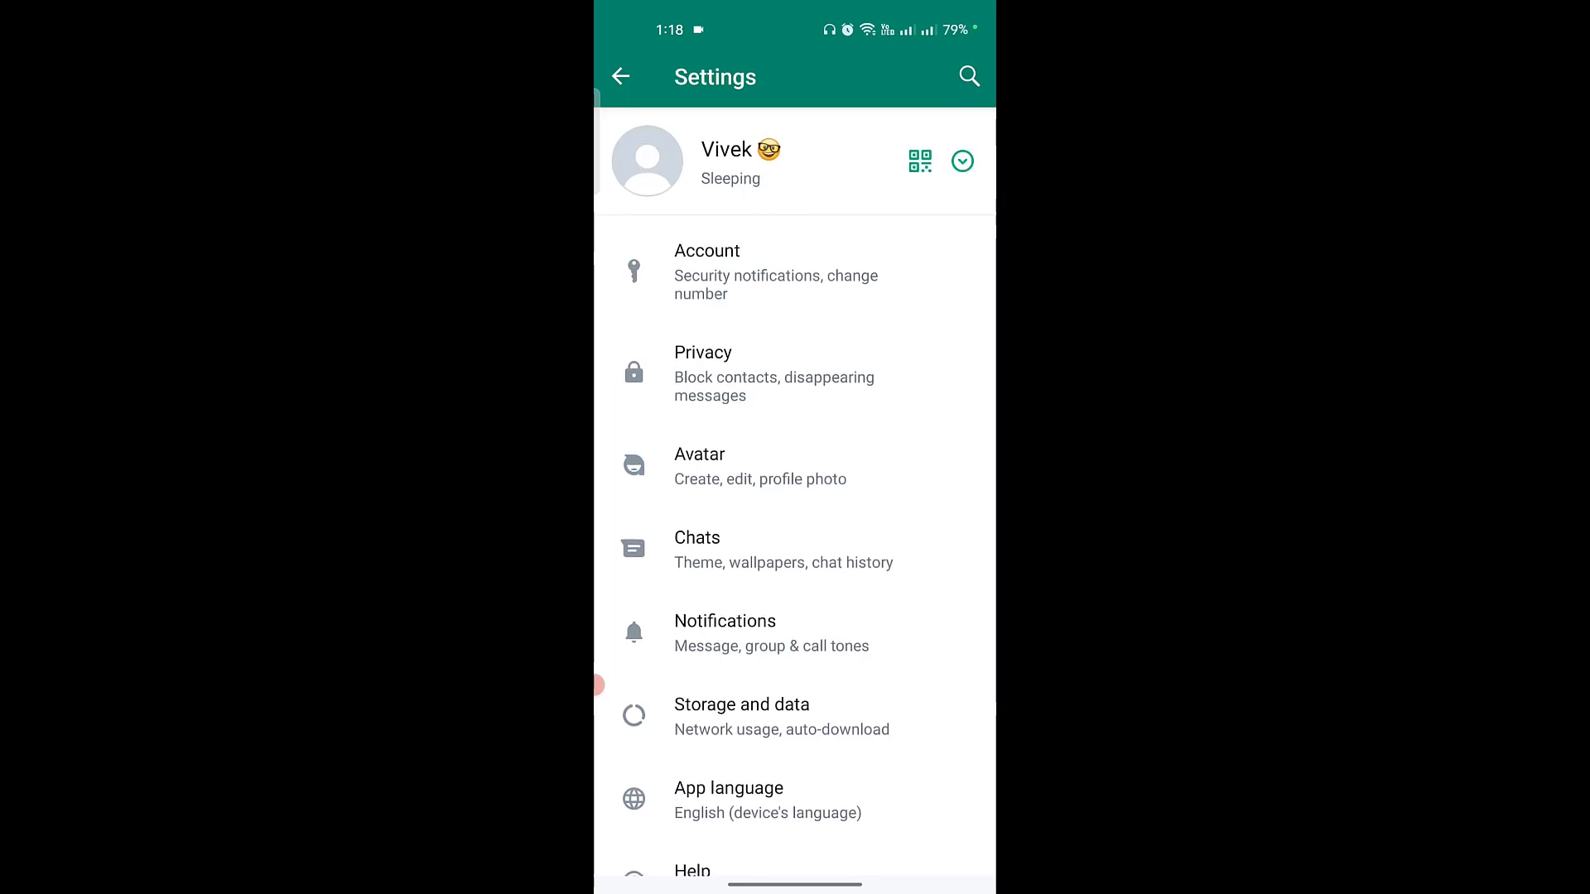
scroll(795, 497, up, 1)
scroll(795, 496, down, 3)
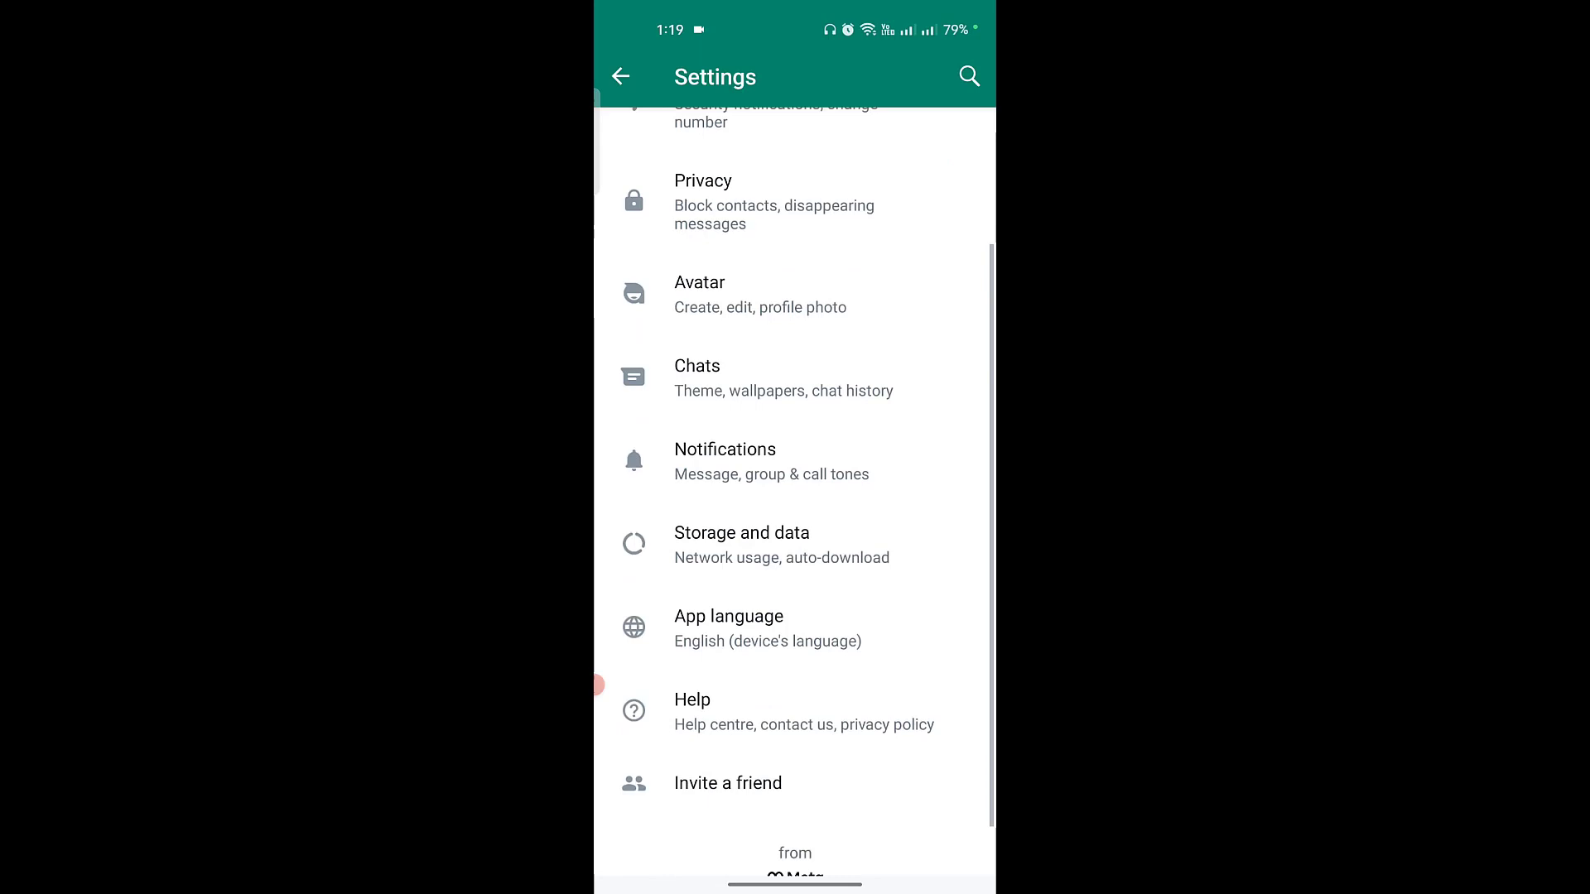
scroll(796, 497, up, 3)
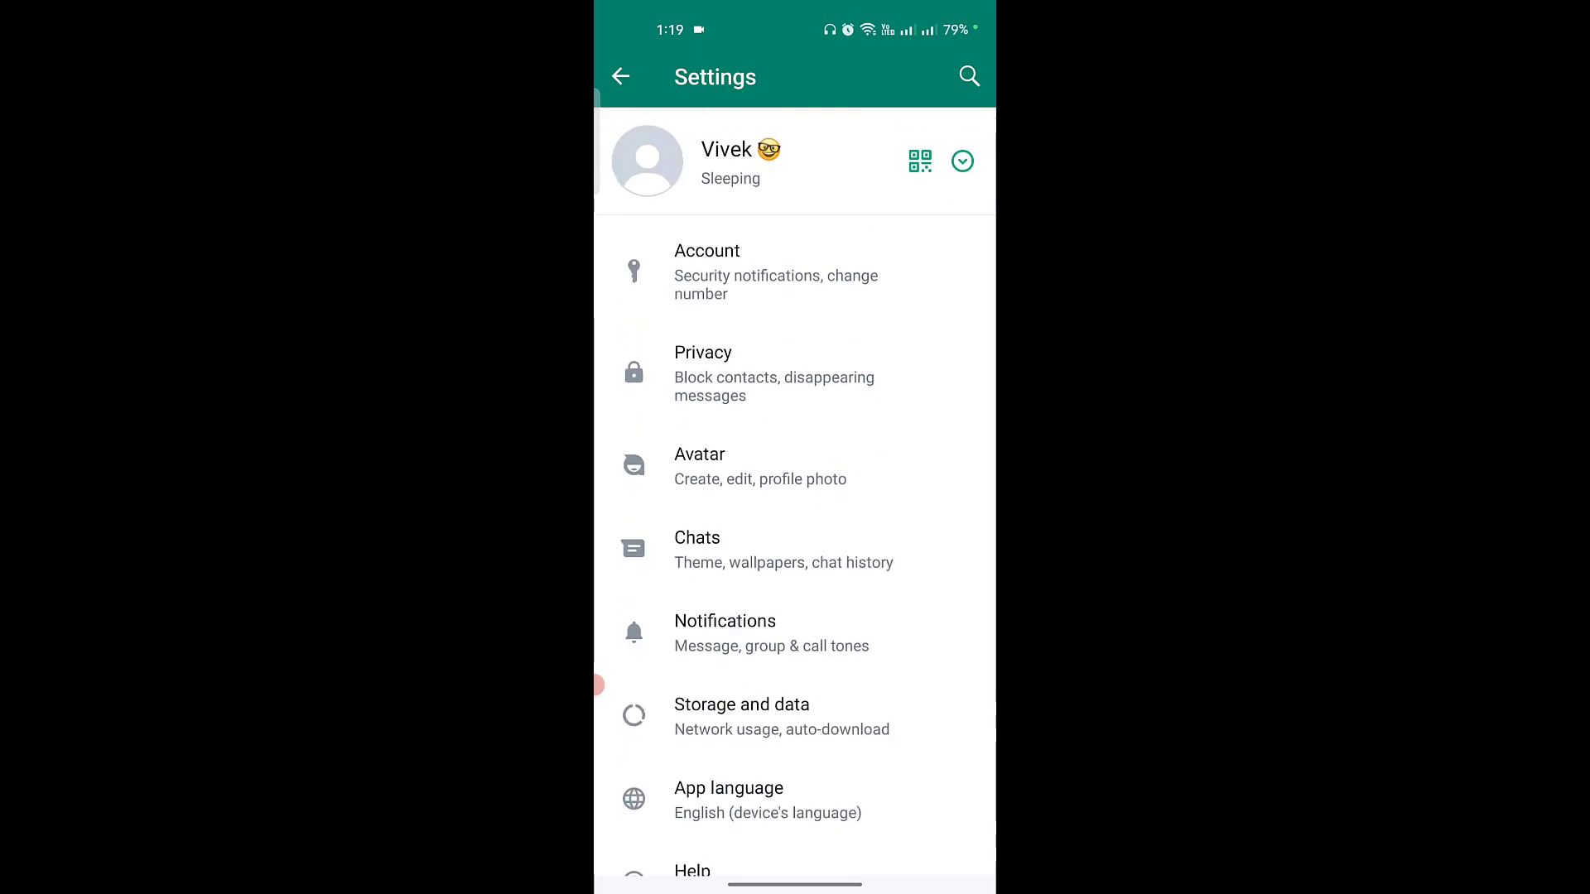
Open the device's accounts list from Settings and start adding a second account
click(597, 684)
click(650, 744)
mouse_move(963, 139)
mouse_down()
mouse_move(966, 211)
mouse_move(964, 135)
mouse_up()
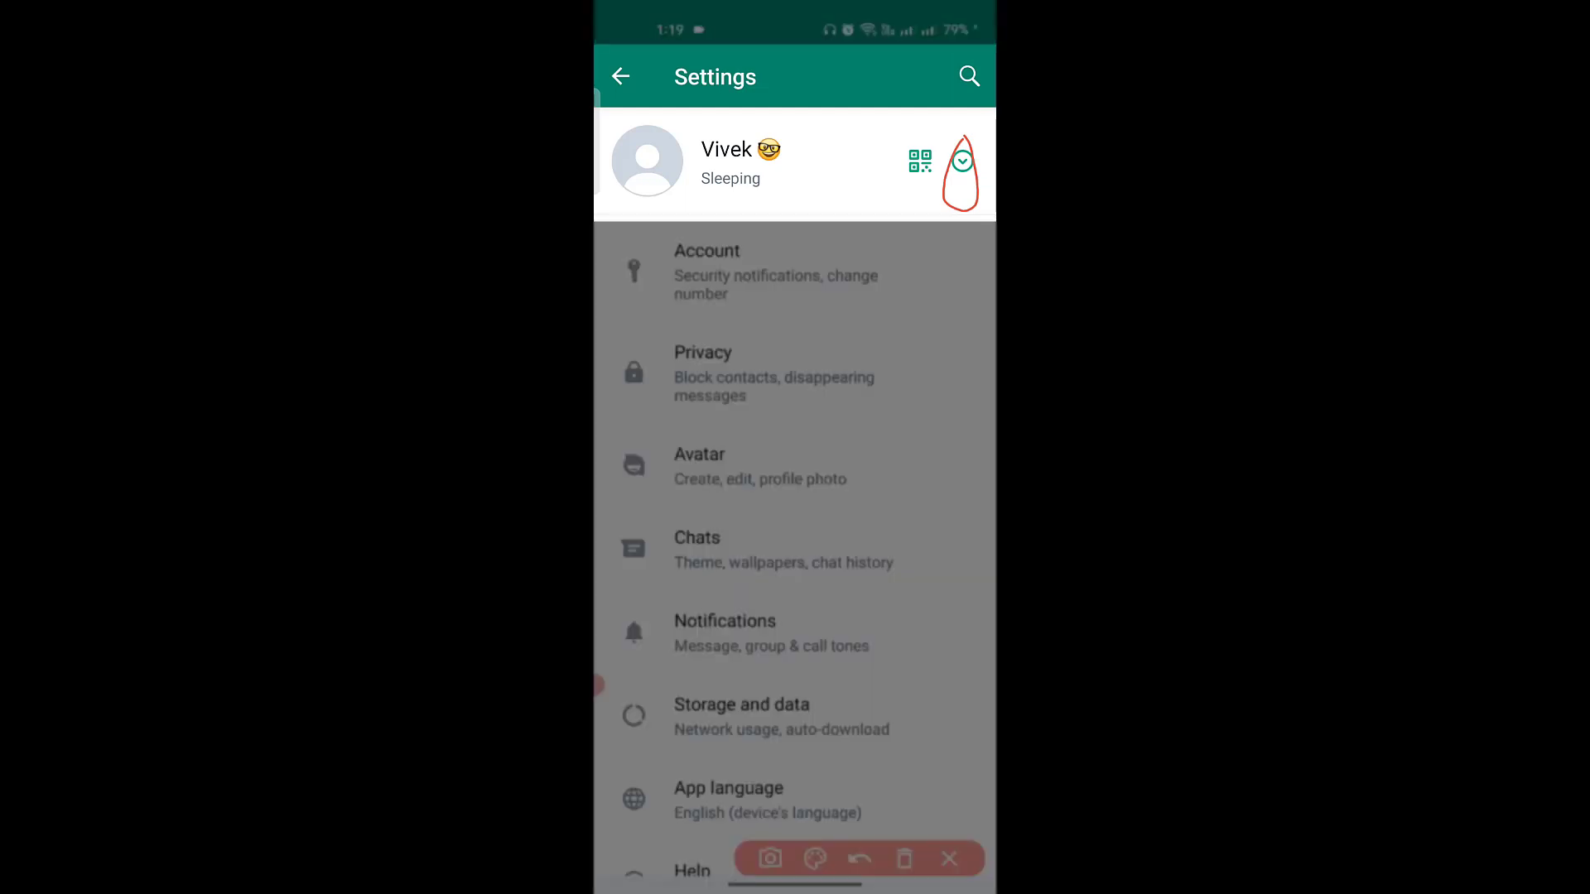
click(949, 859)
click(962, 163)
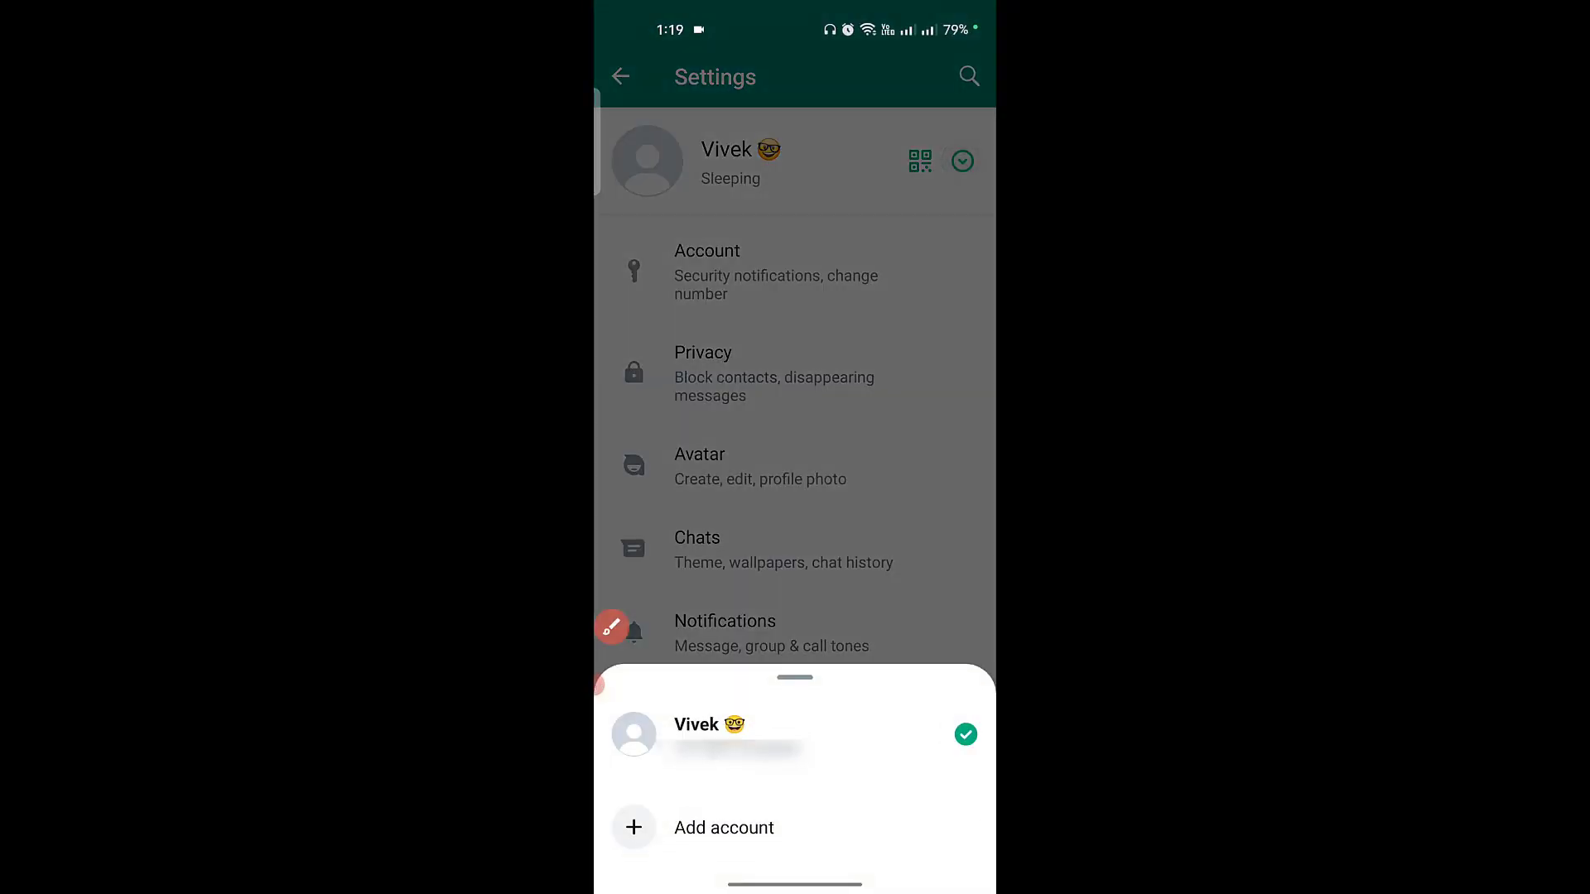
click(720, 833)
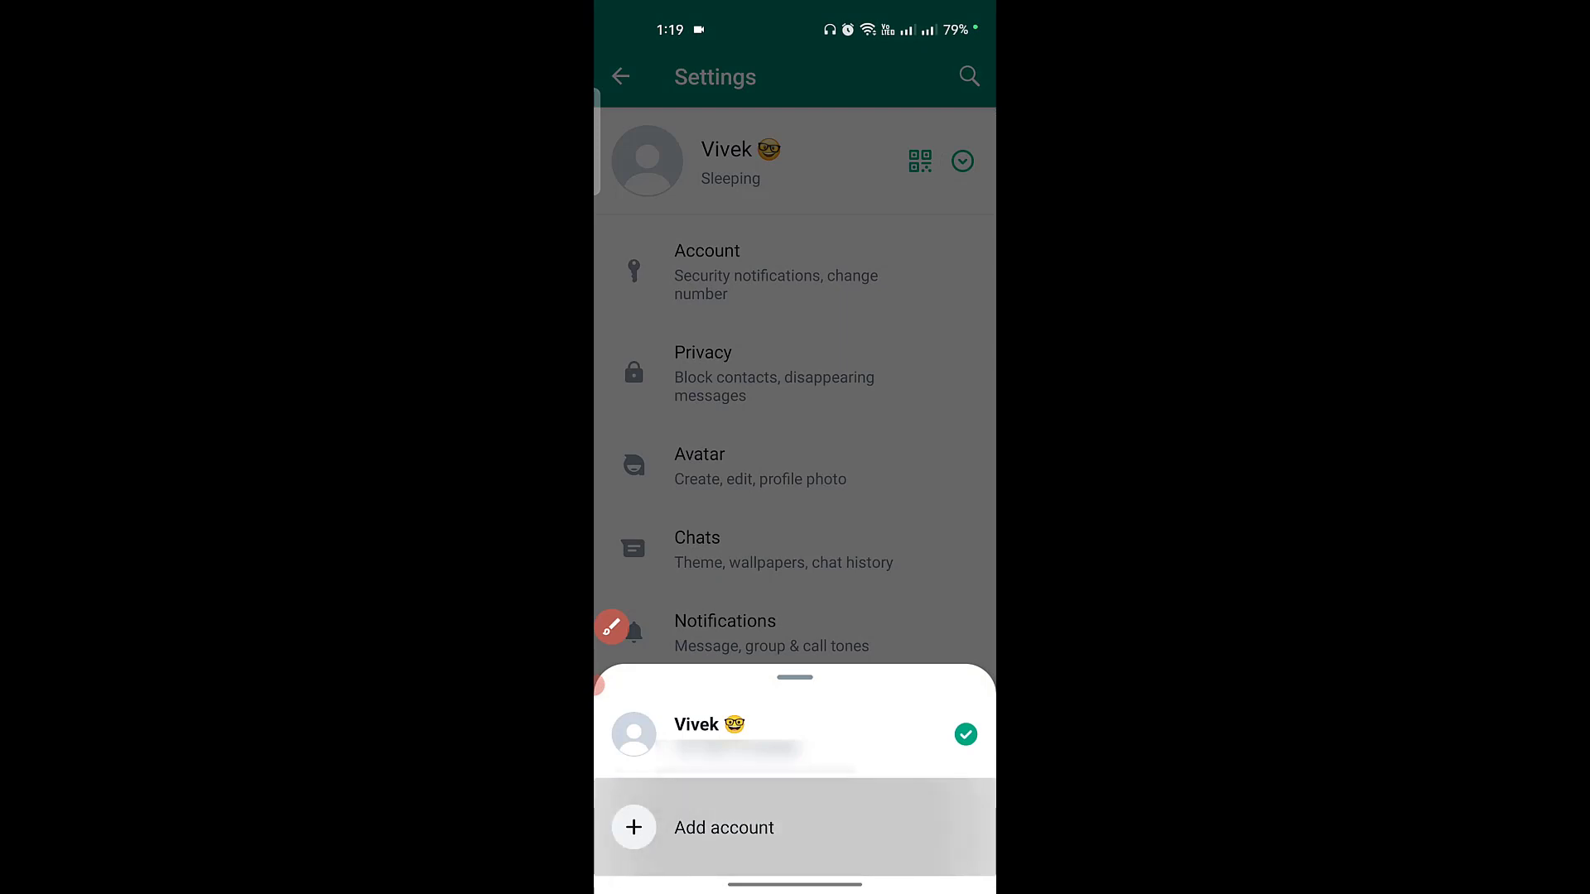
Choose Add account in the account sheet, then dismiss the accounts list
click(612, 627)
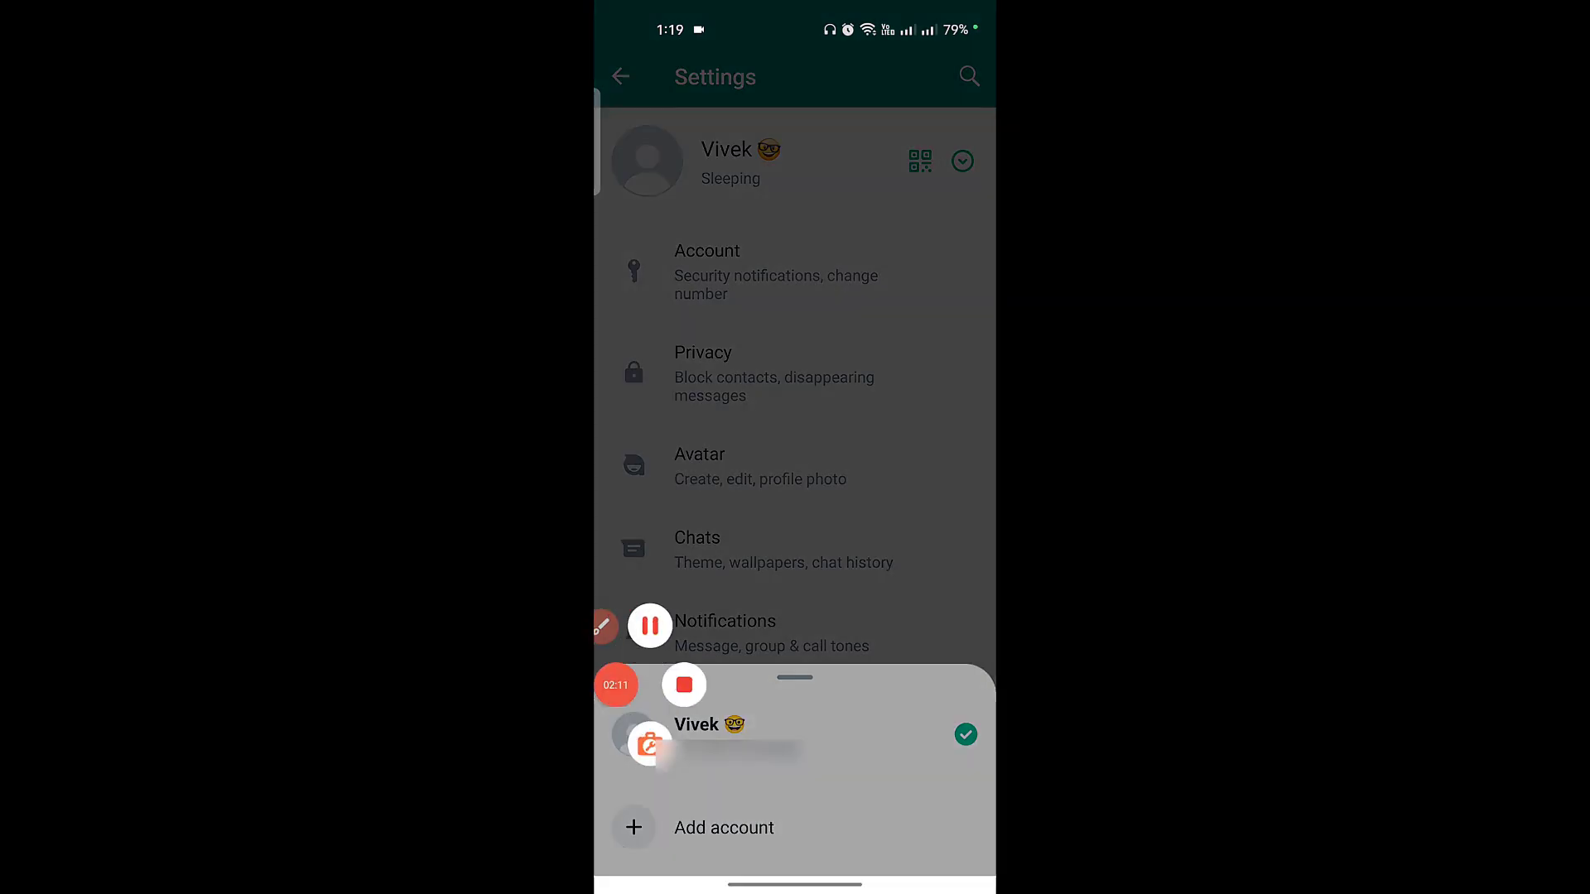
click(601, 627)
drag(963, 139, 976, 186)
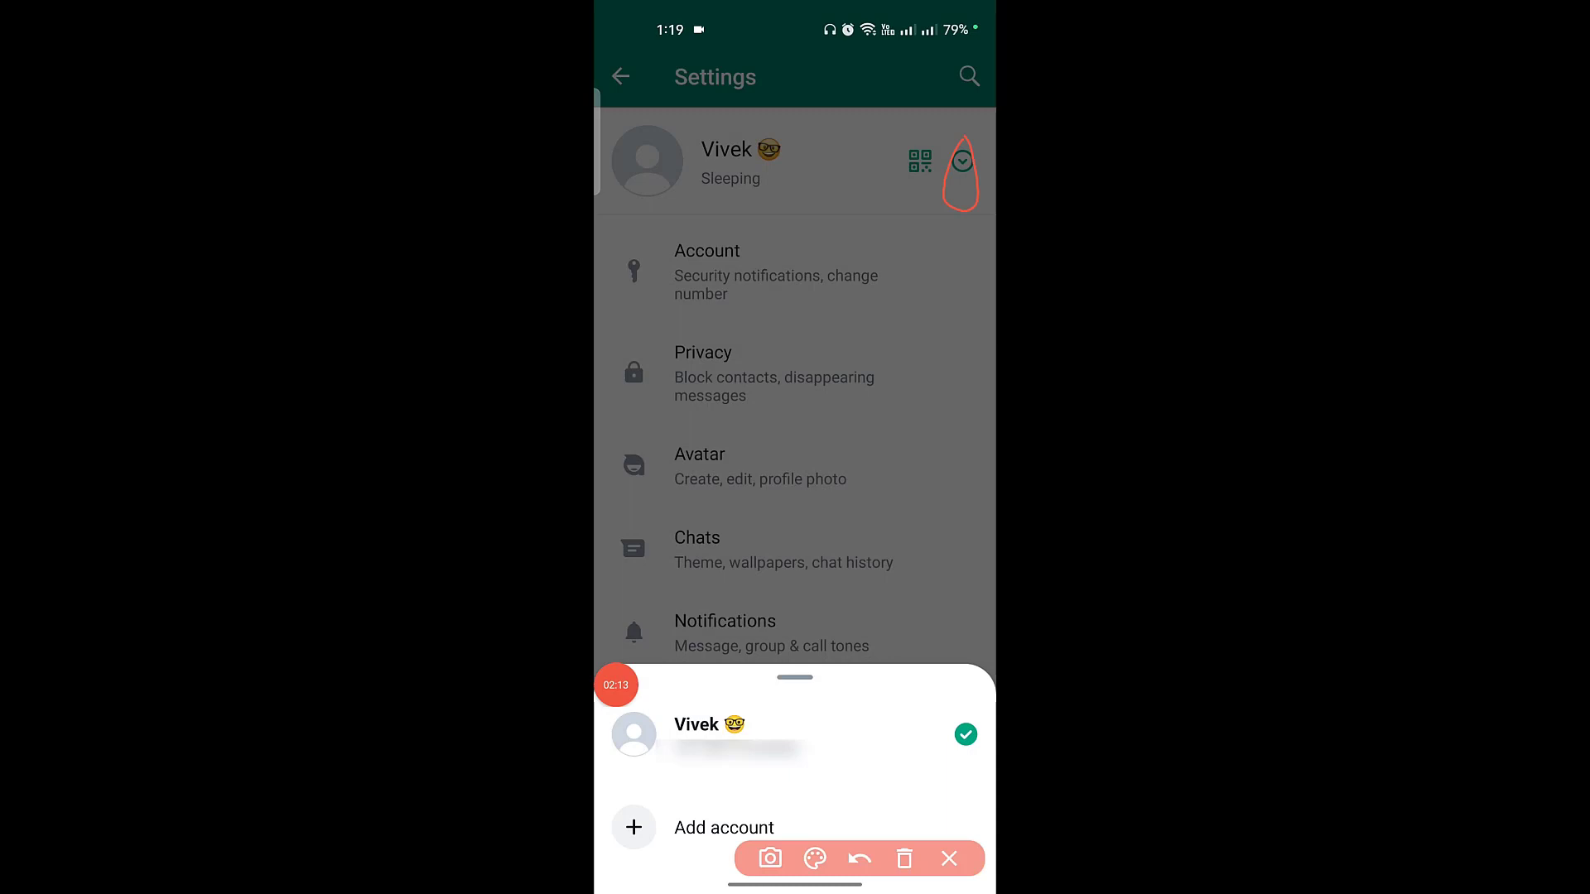
mouse_move(628, 784)
mouse_down()
mouse_move(820, 855)
mouse_move(611, 857)
mouse_move(616, 782)
mouse_up()
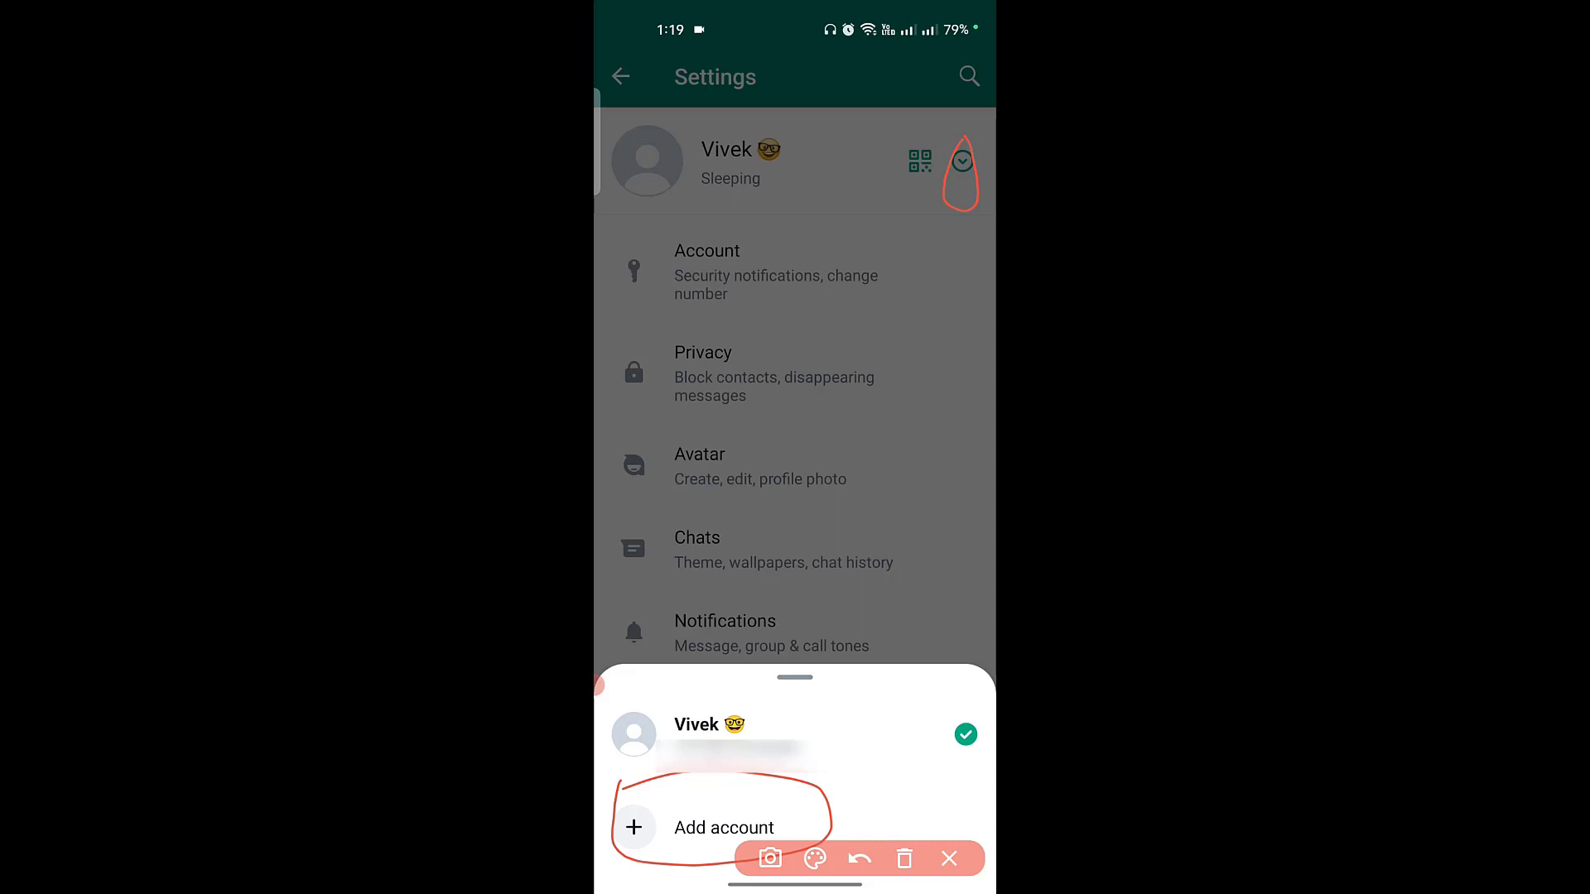
drag(884, 718, 913, 618)
click(949, 858)
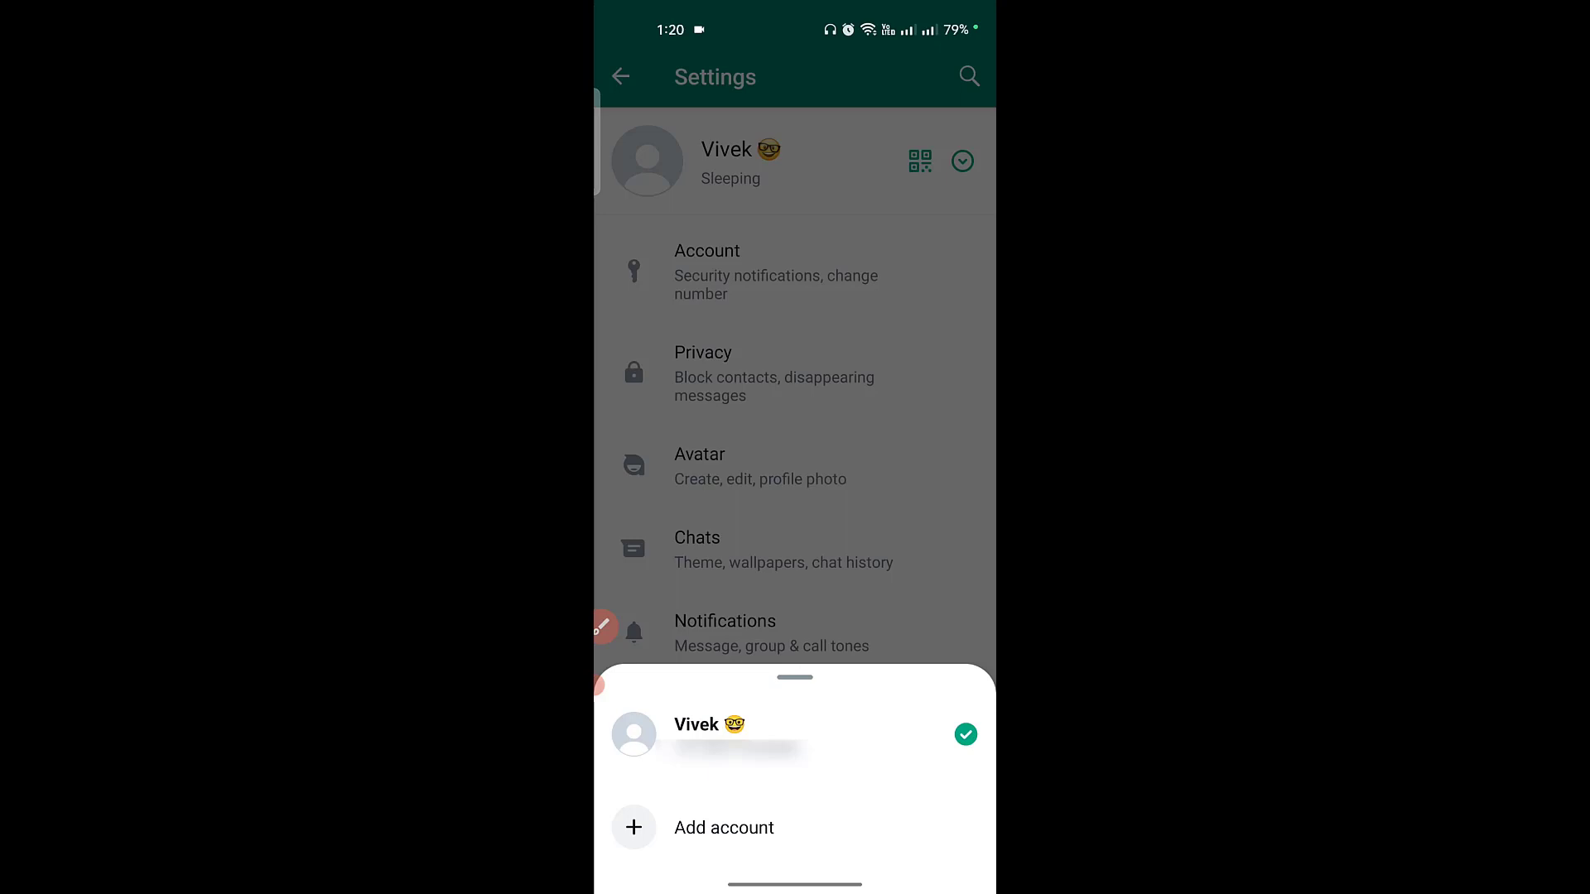
key(Escape)
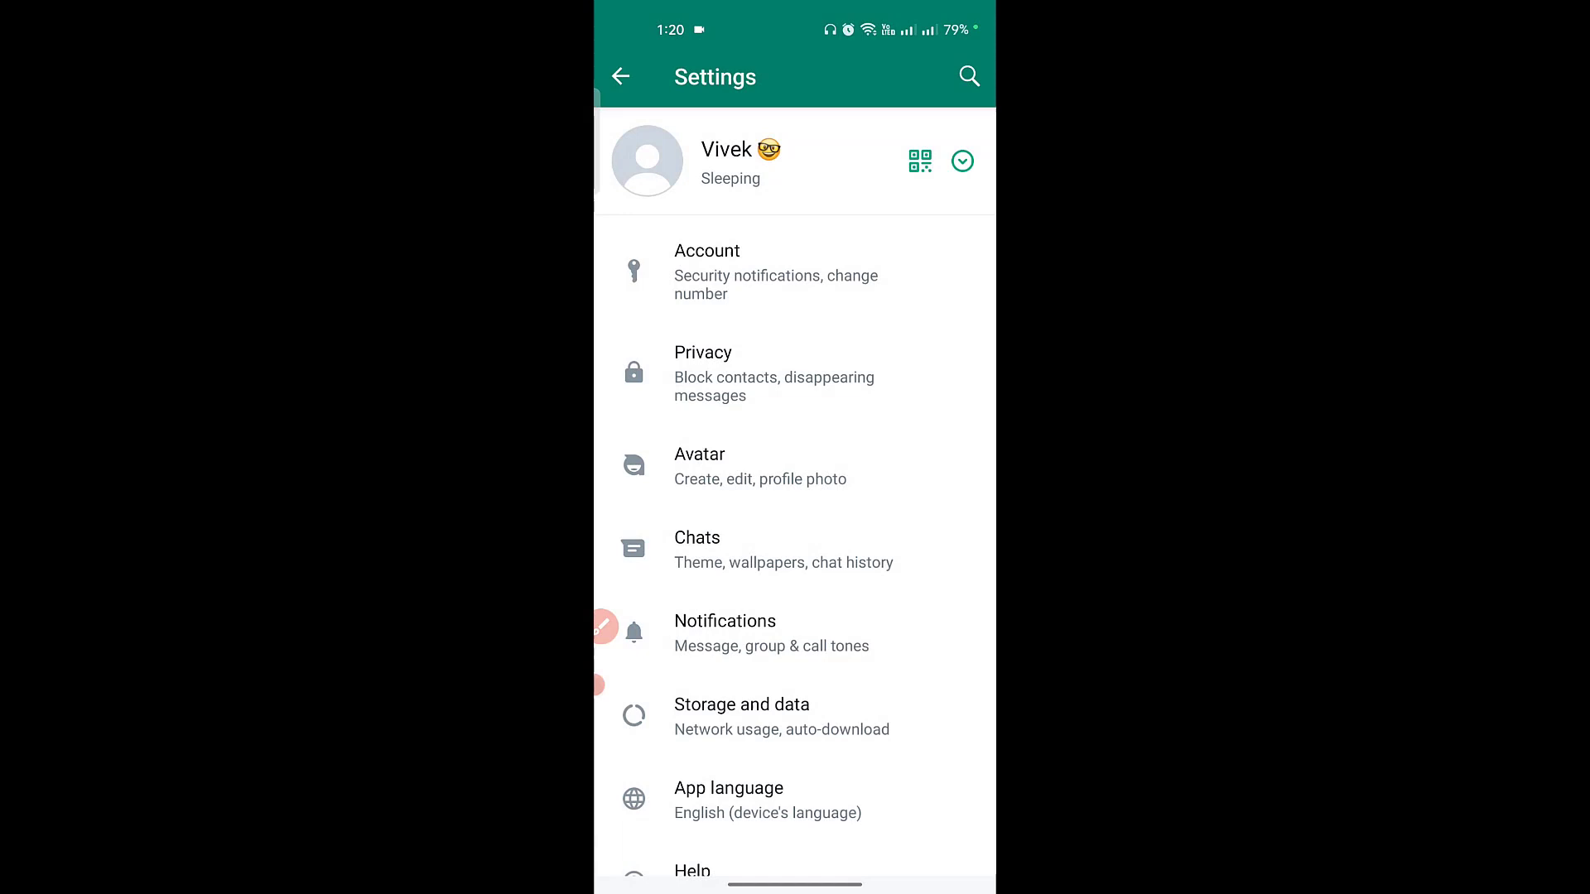
Reopen the accounts list via Account settings and the main settings page
click(746, 270)
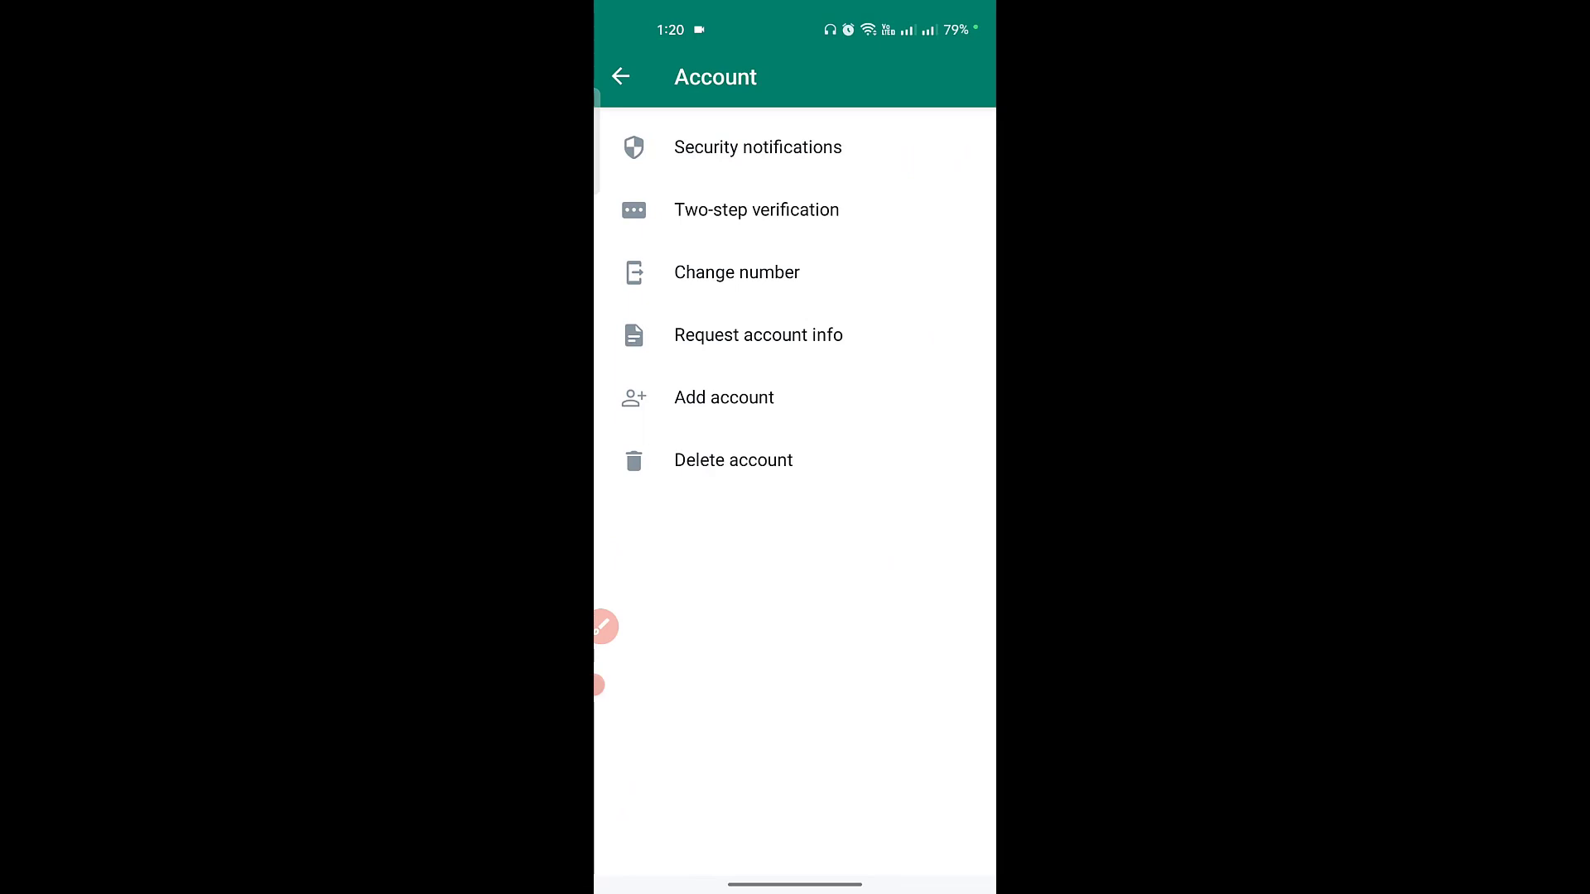
click(724, 398)
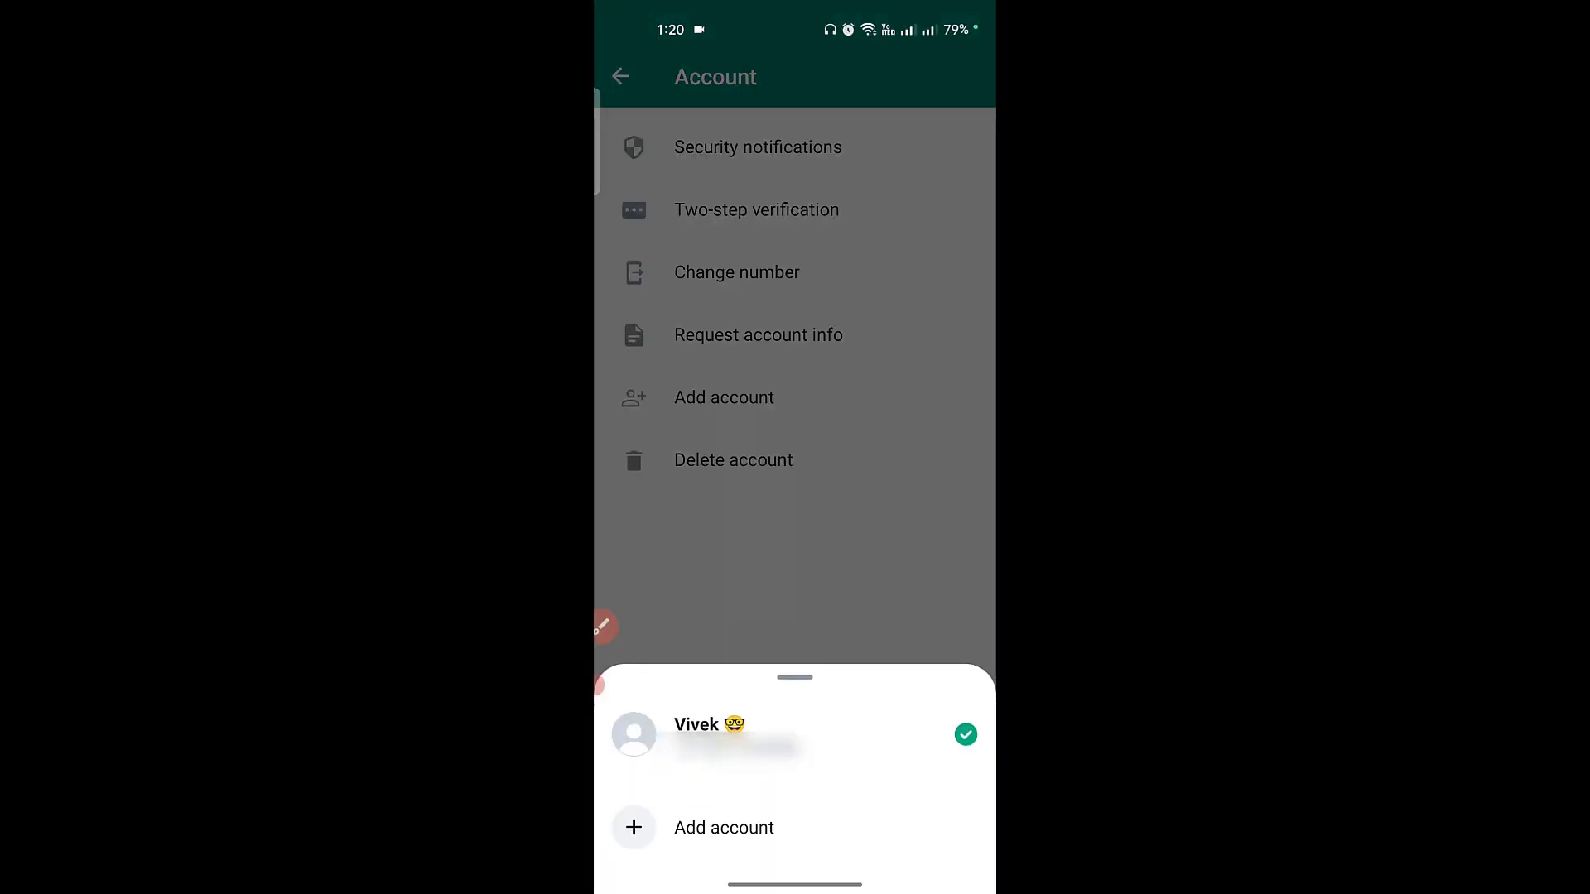
drag(596, 684, 658, 683)
drag(994, 621, 944, 622)
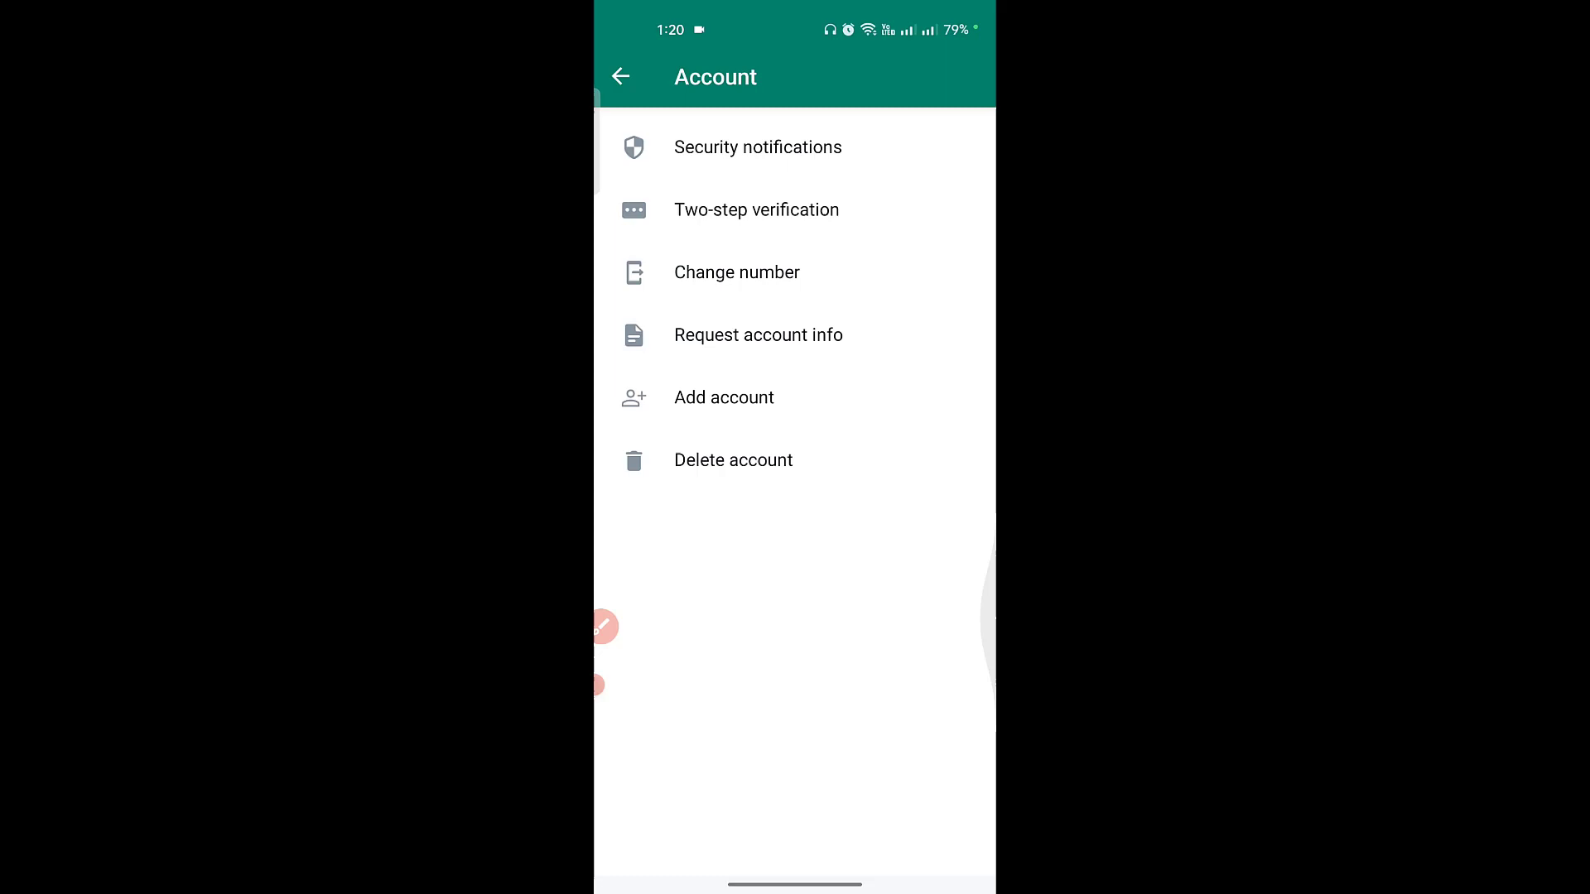
click(962, 162)
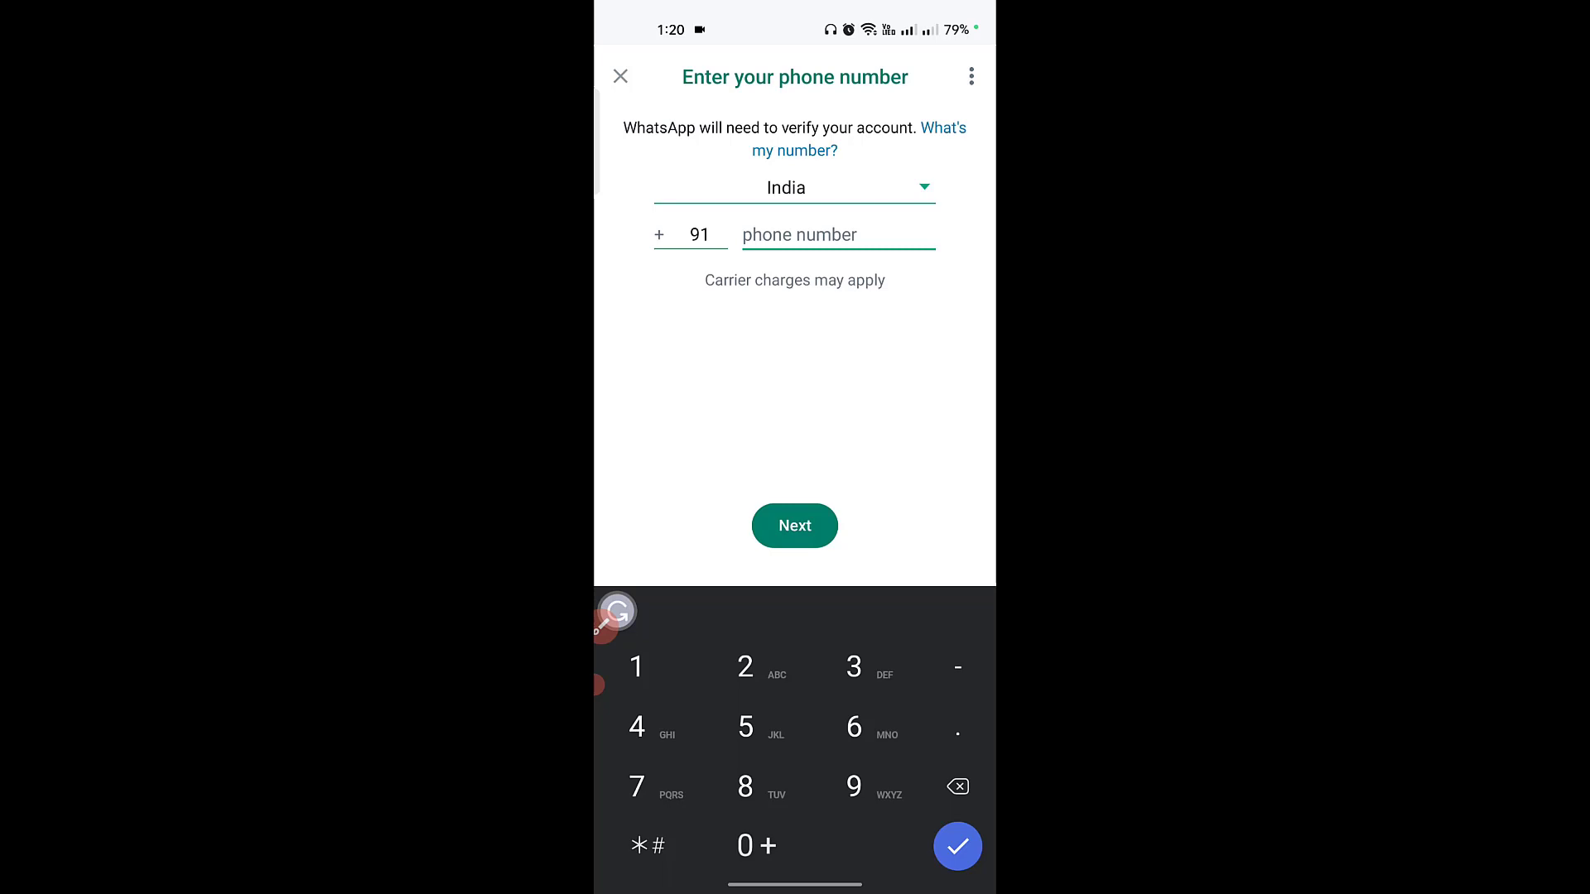
Paste the second account's phone number, submit it, and confirm it is correct
click(743, 239)
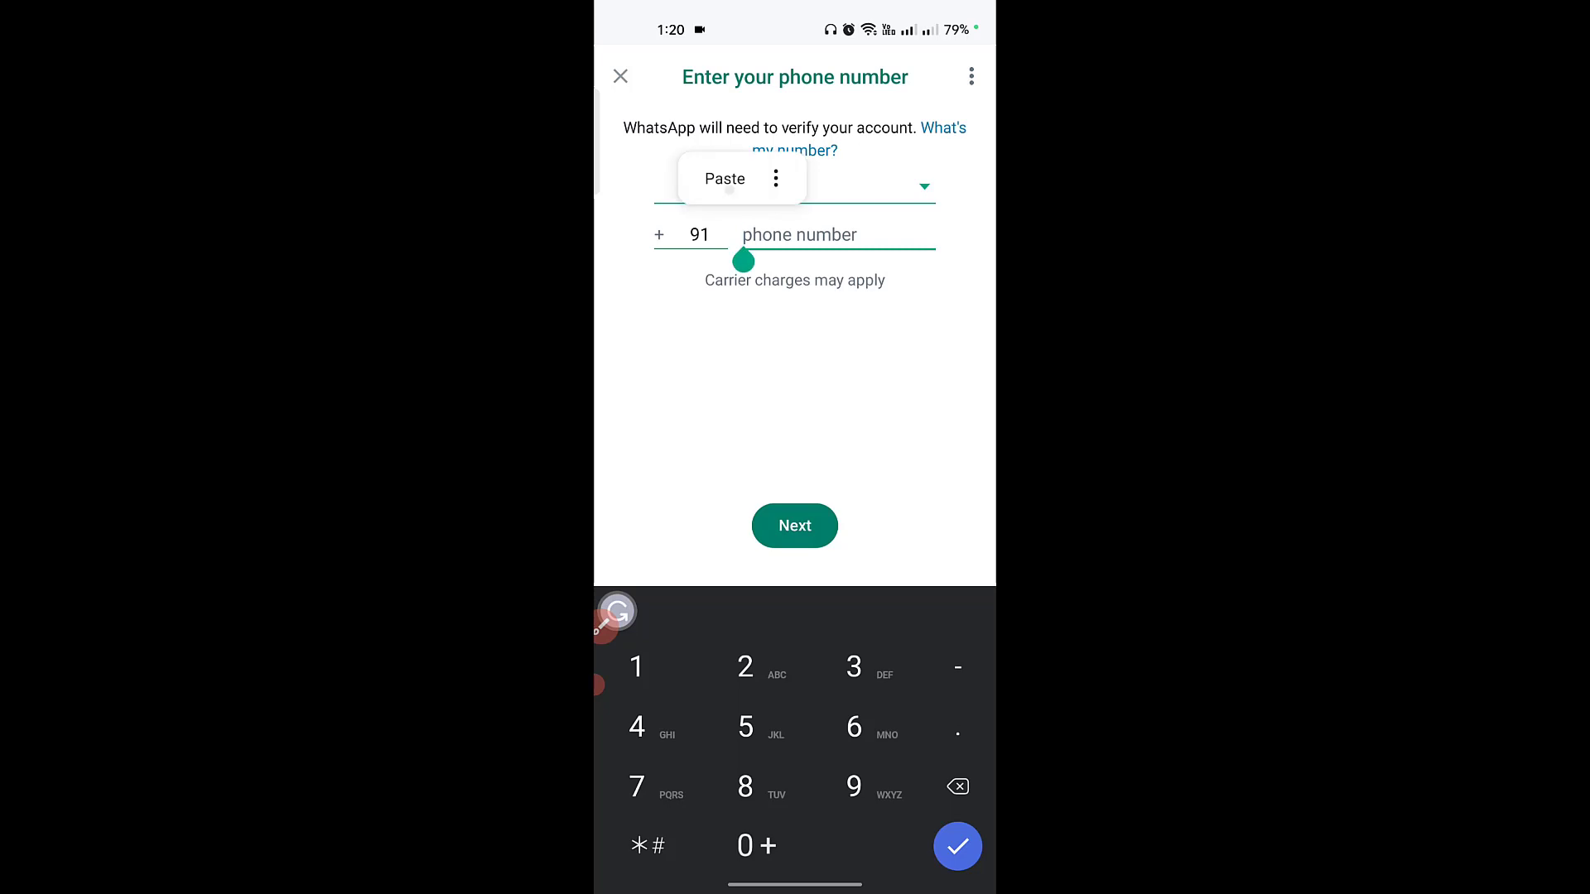
click(725, 174)
click(795, 525)
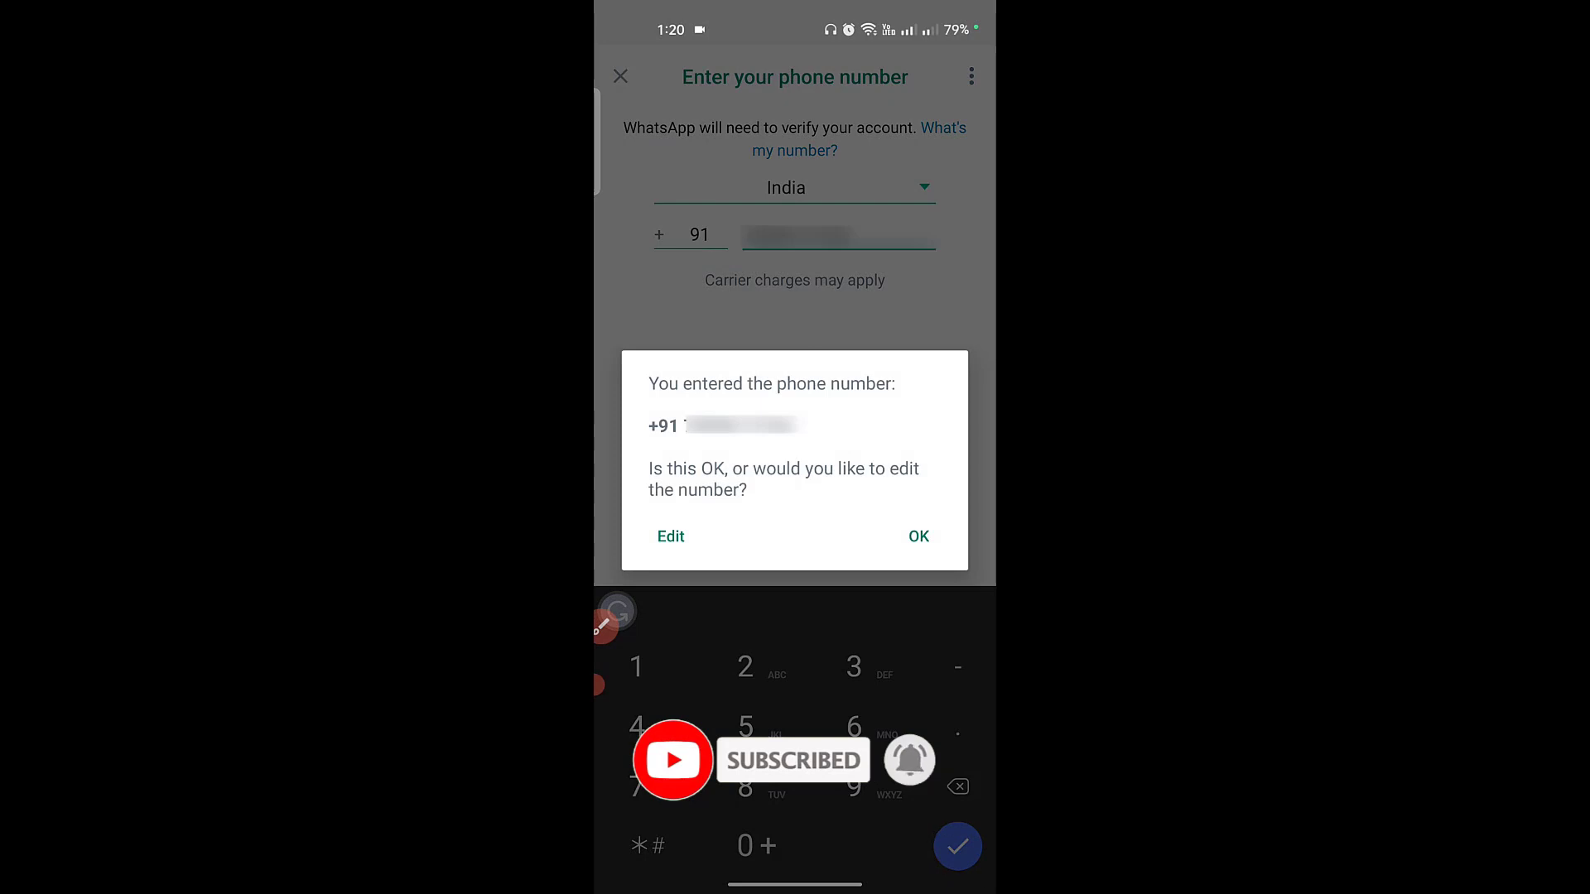
click(918, 534)
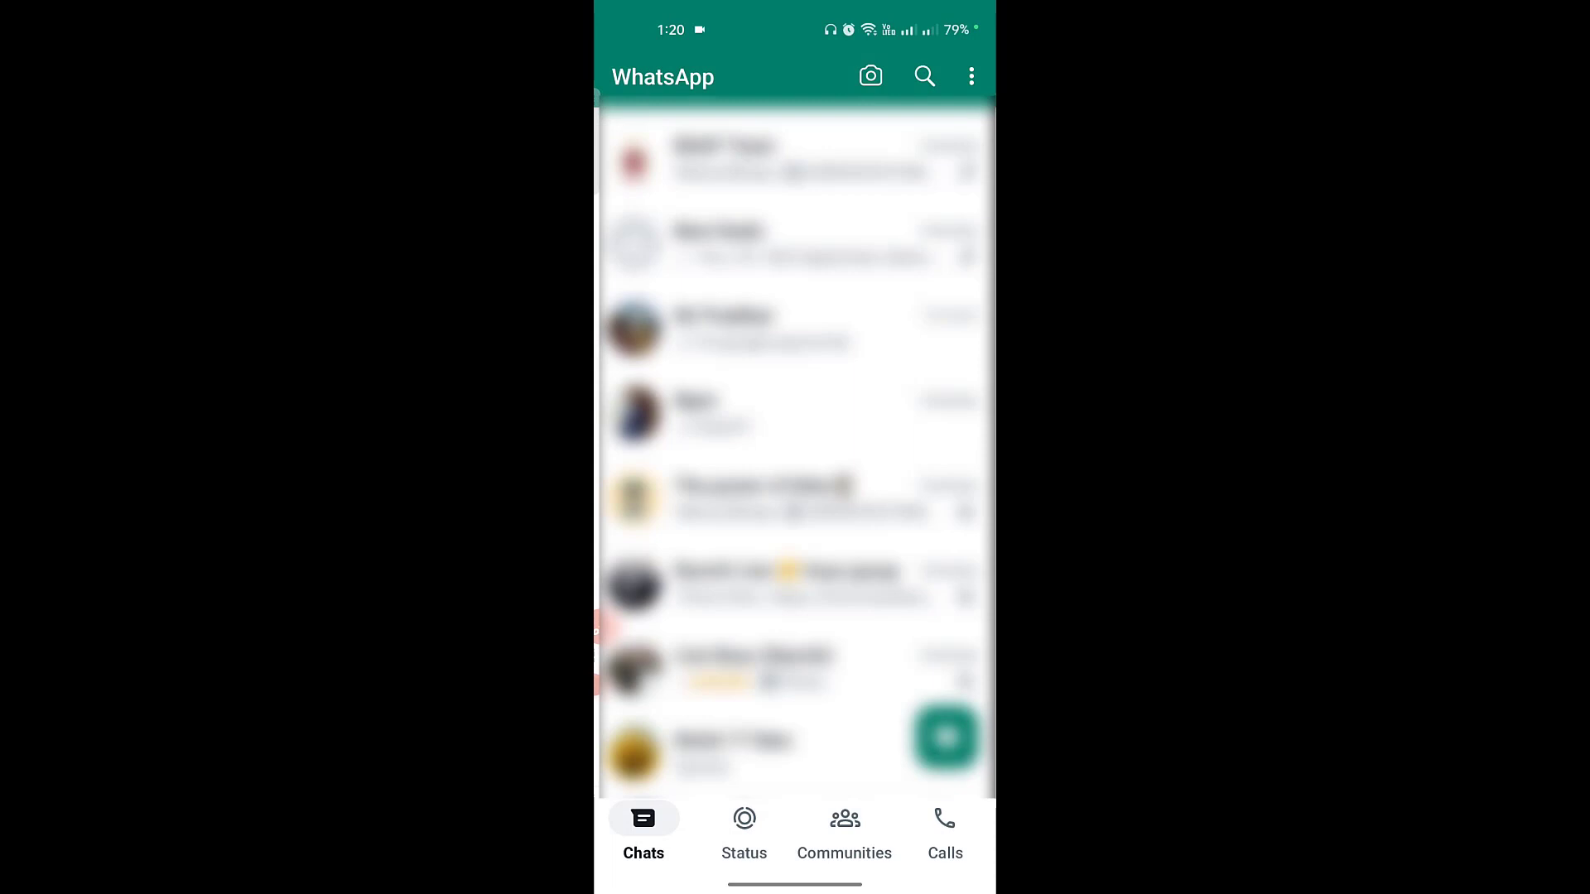
Restart adding a new account from the accounts list in Settings
click(971, 76)
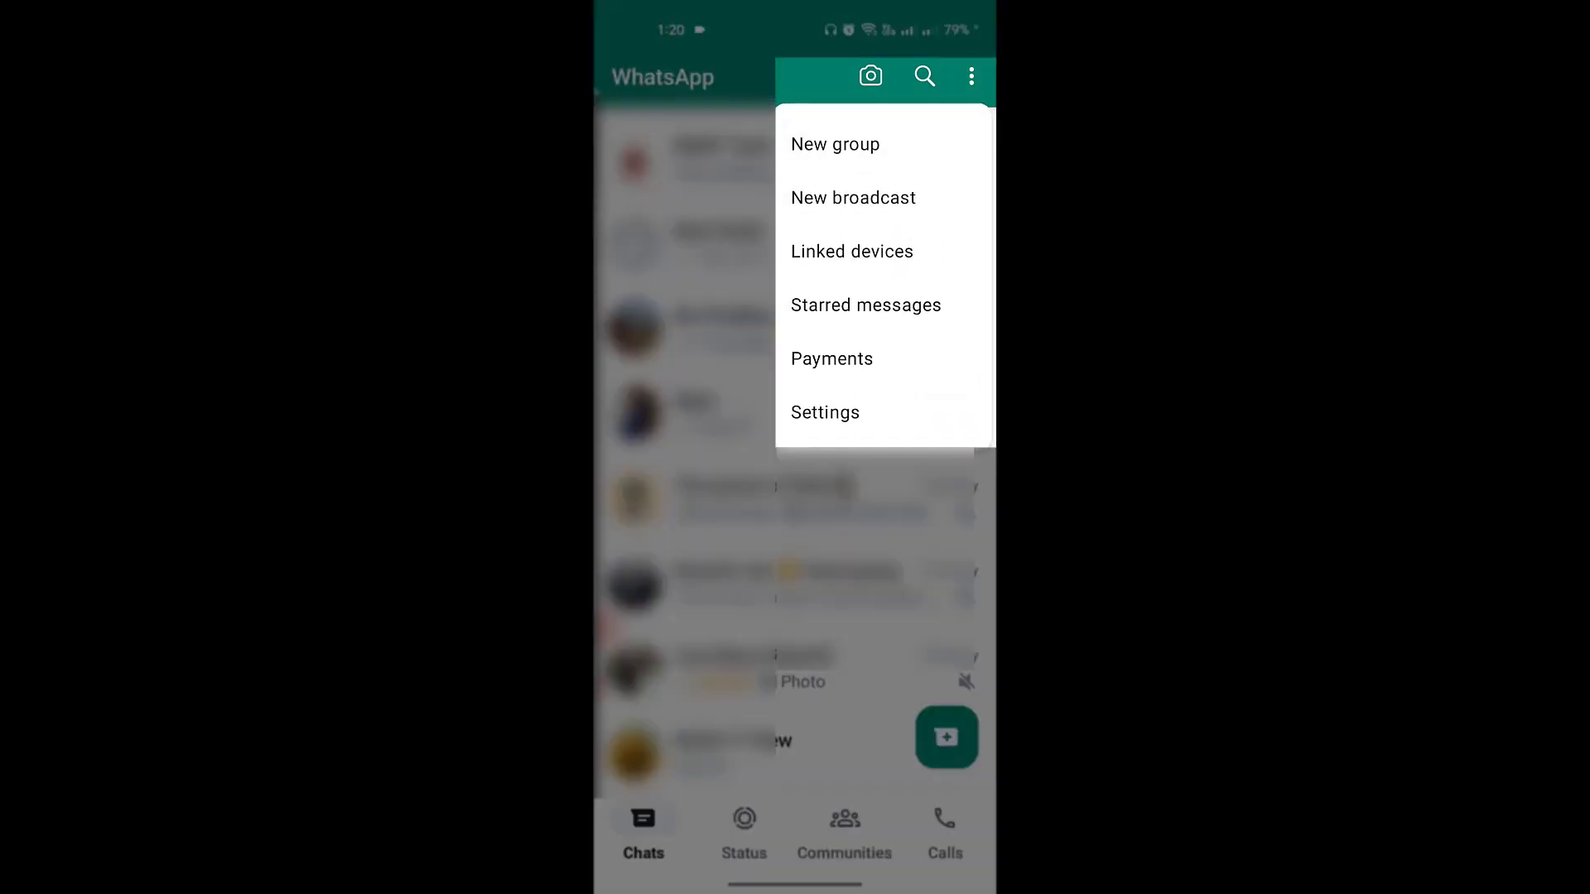
click(825, 412)
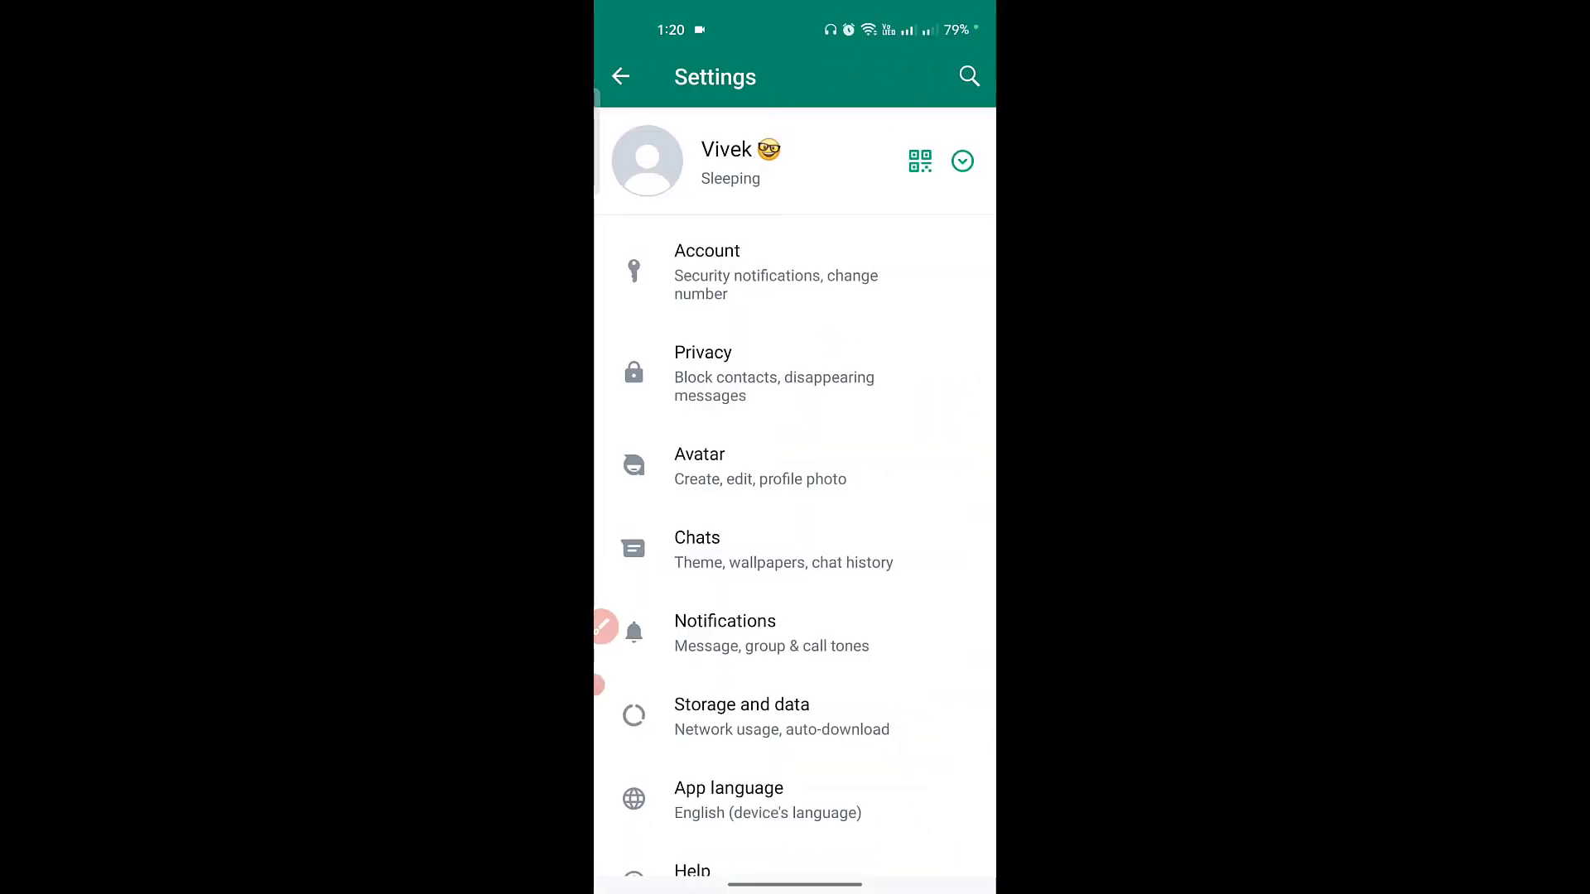
click(963, 161)
click(724, 827)
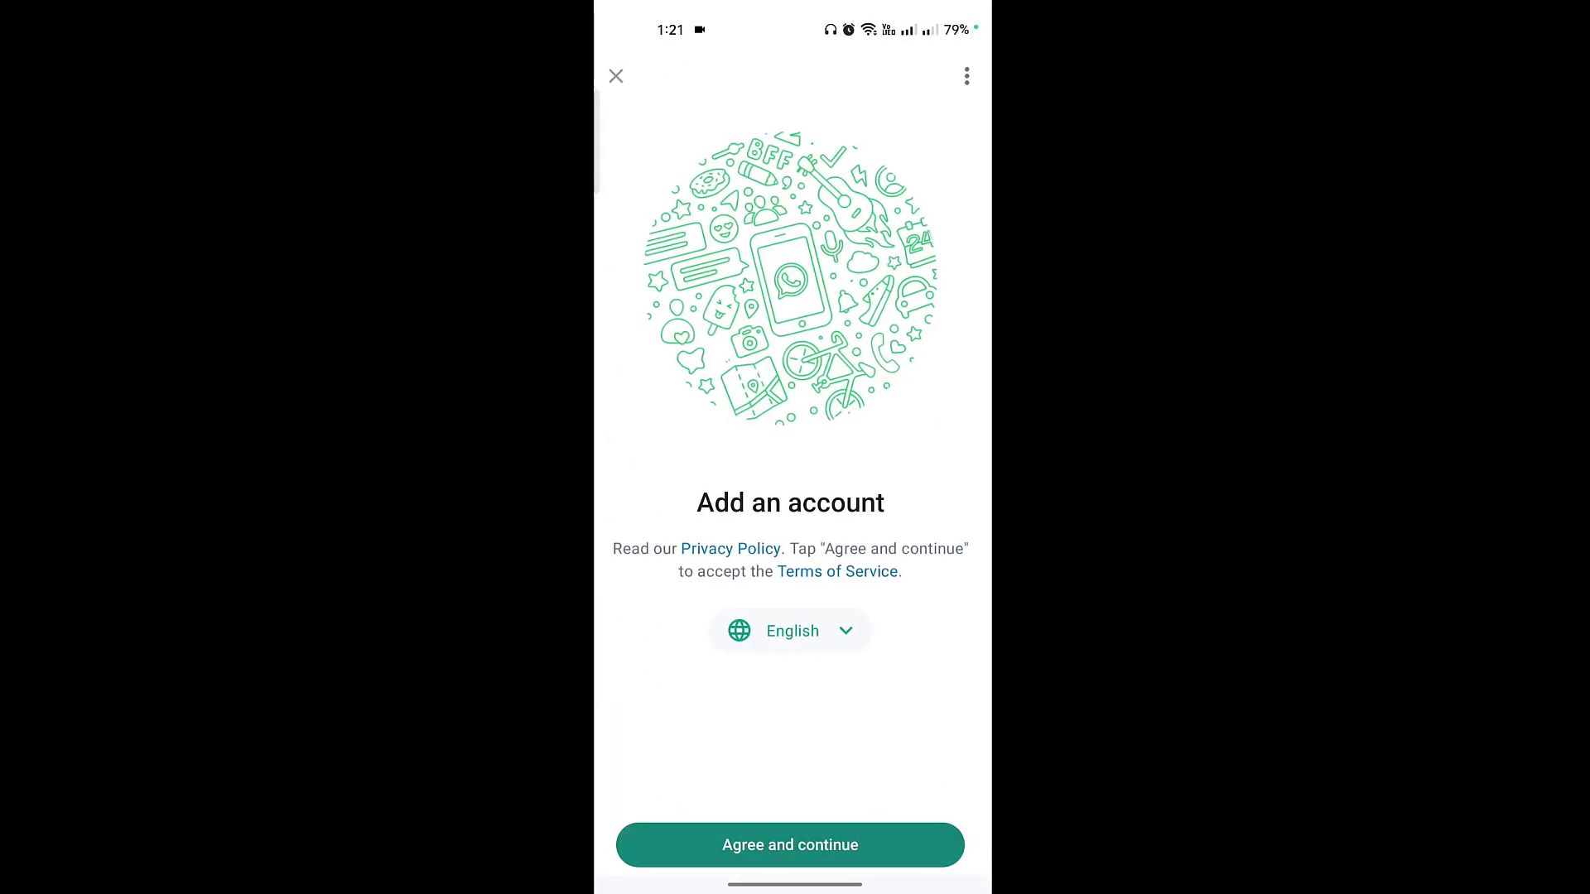
Accept the terms, then submit and confirm the new phone number
click(789, 845)
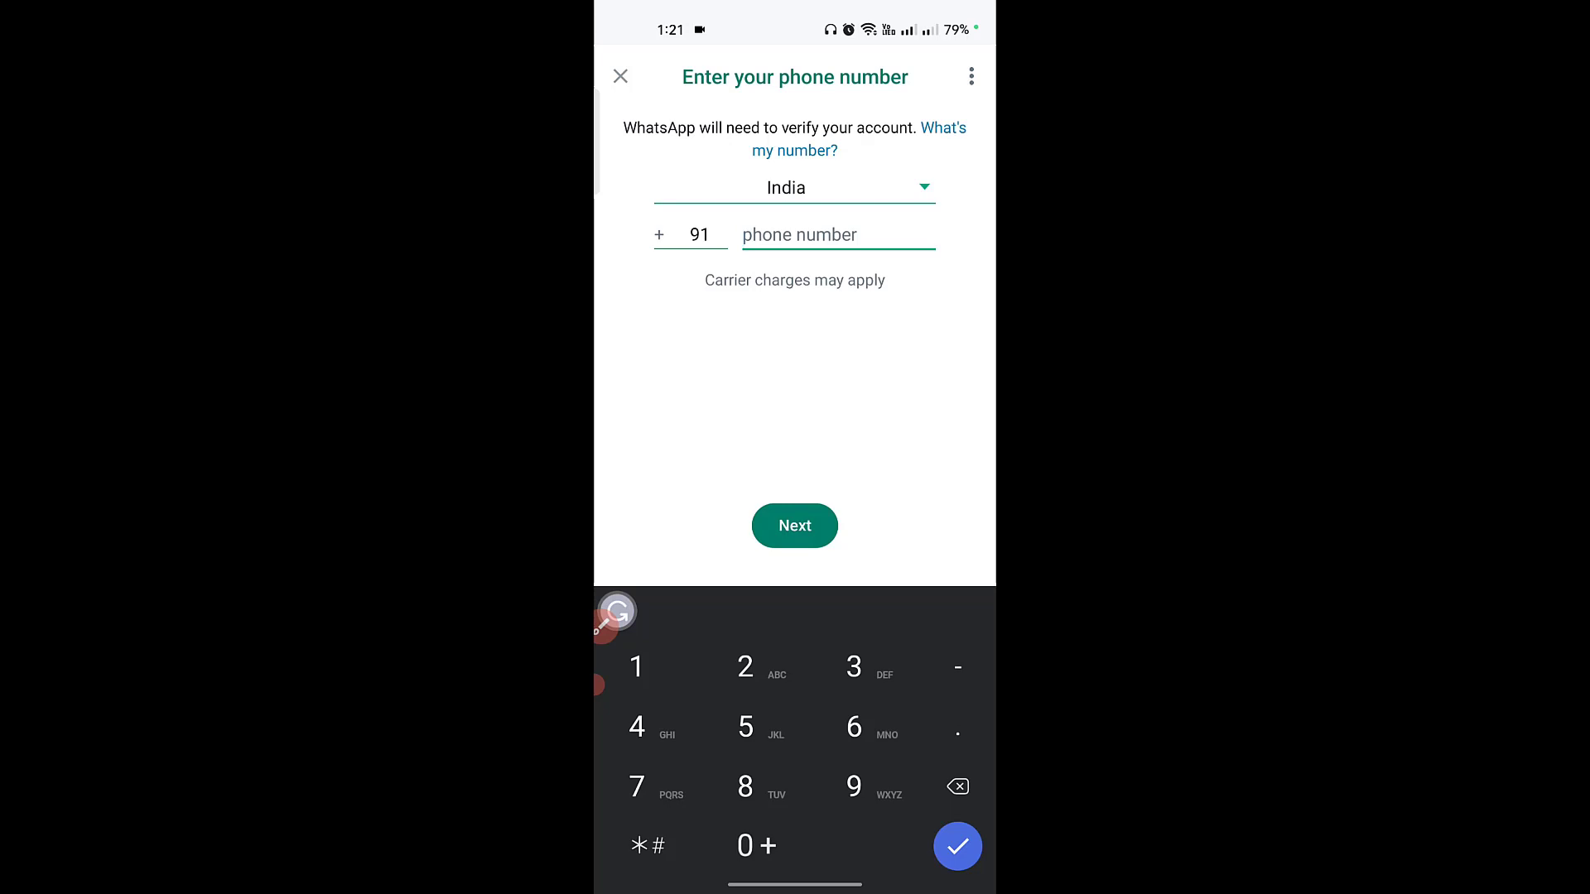
text(987654)
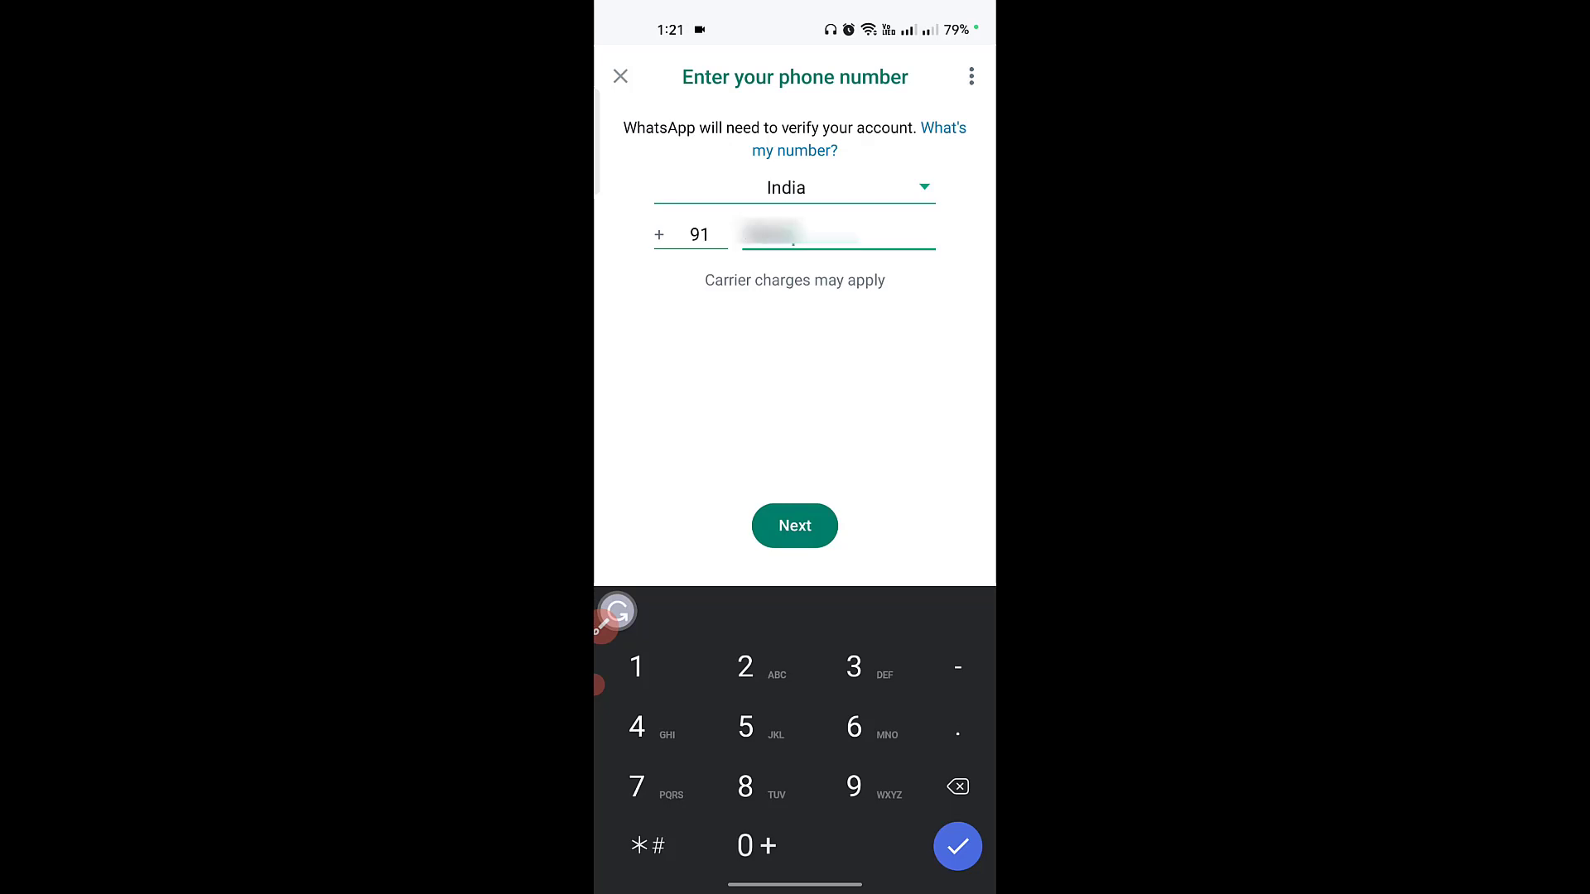
text(32109)
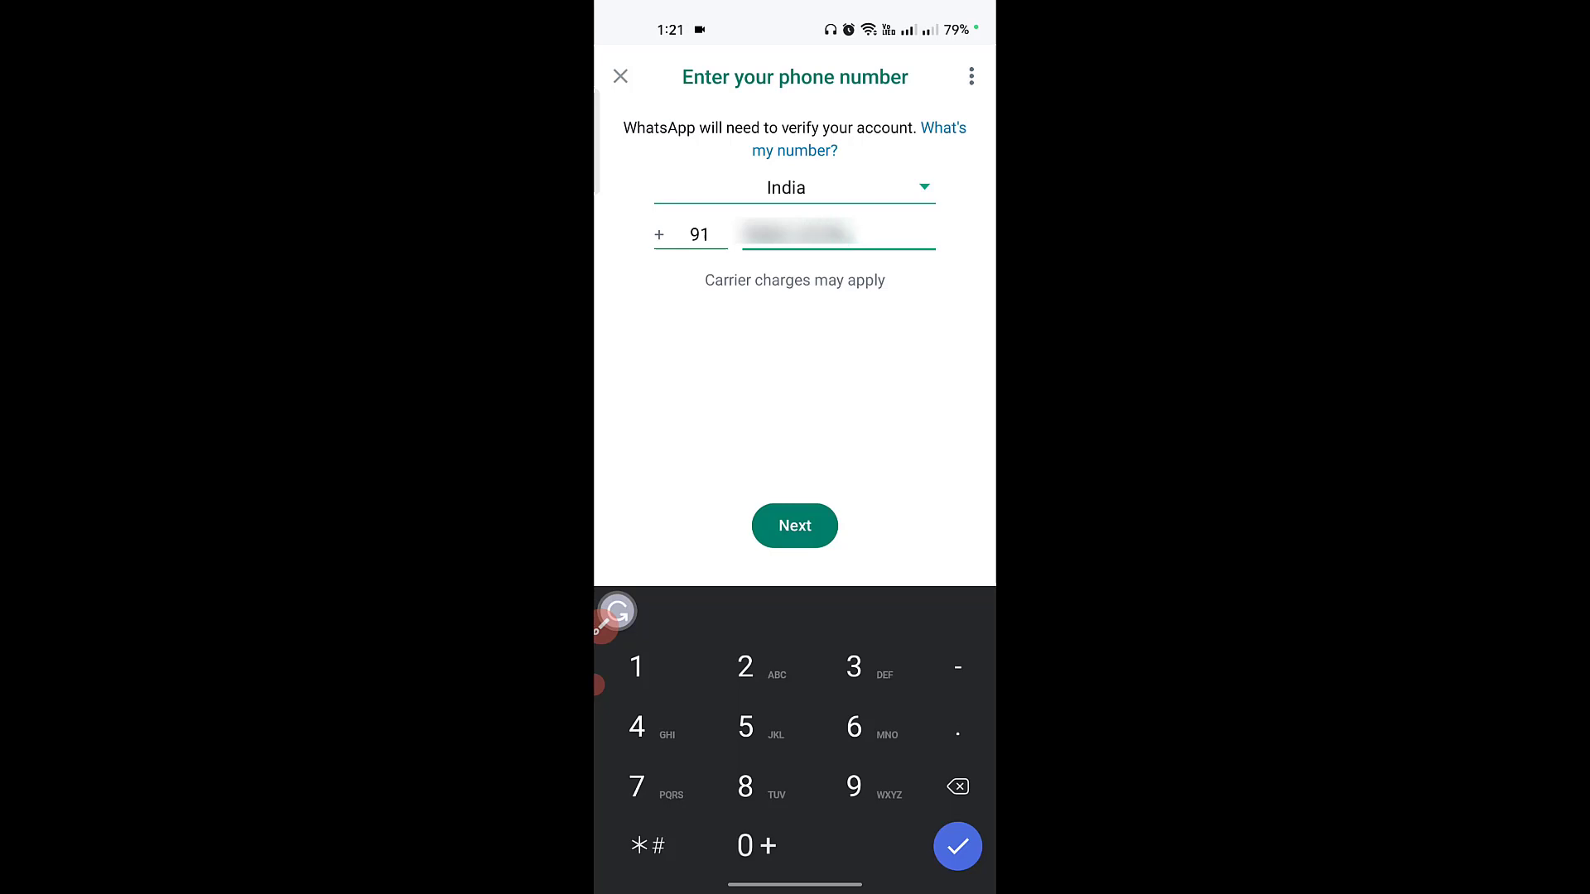
key(Return)
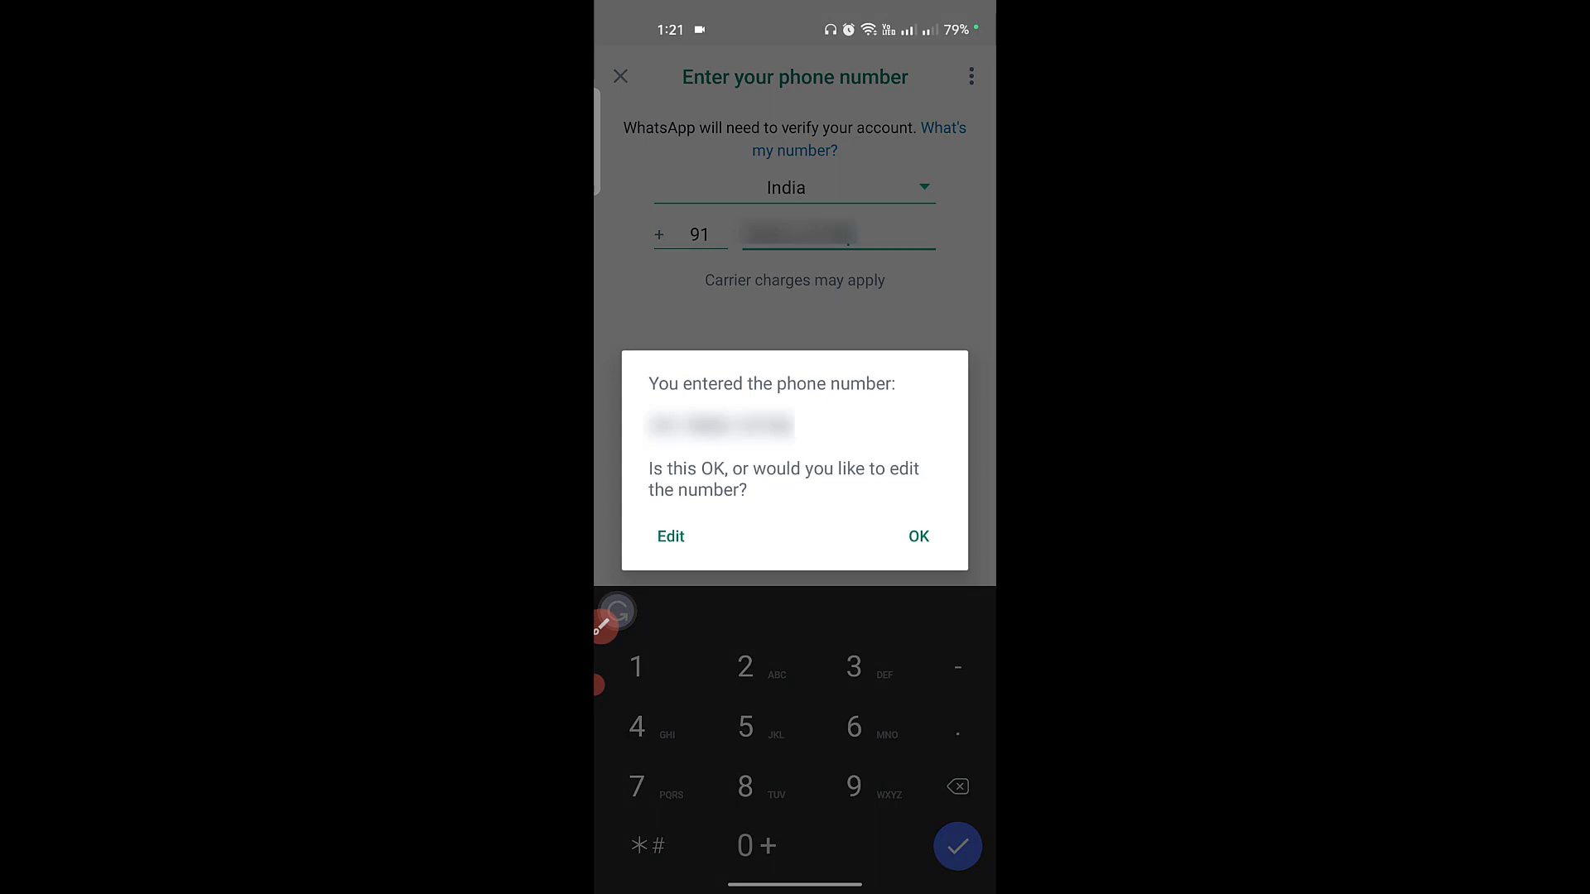
click(919, 535)
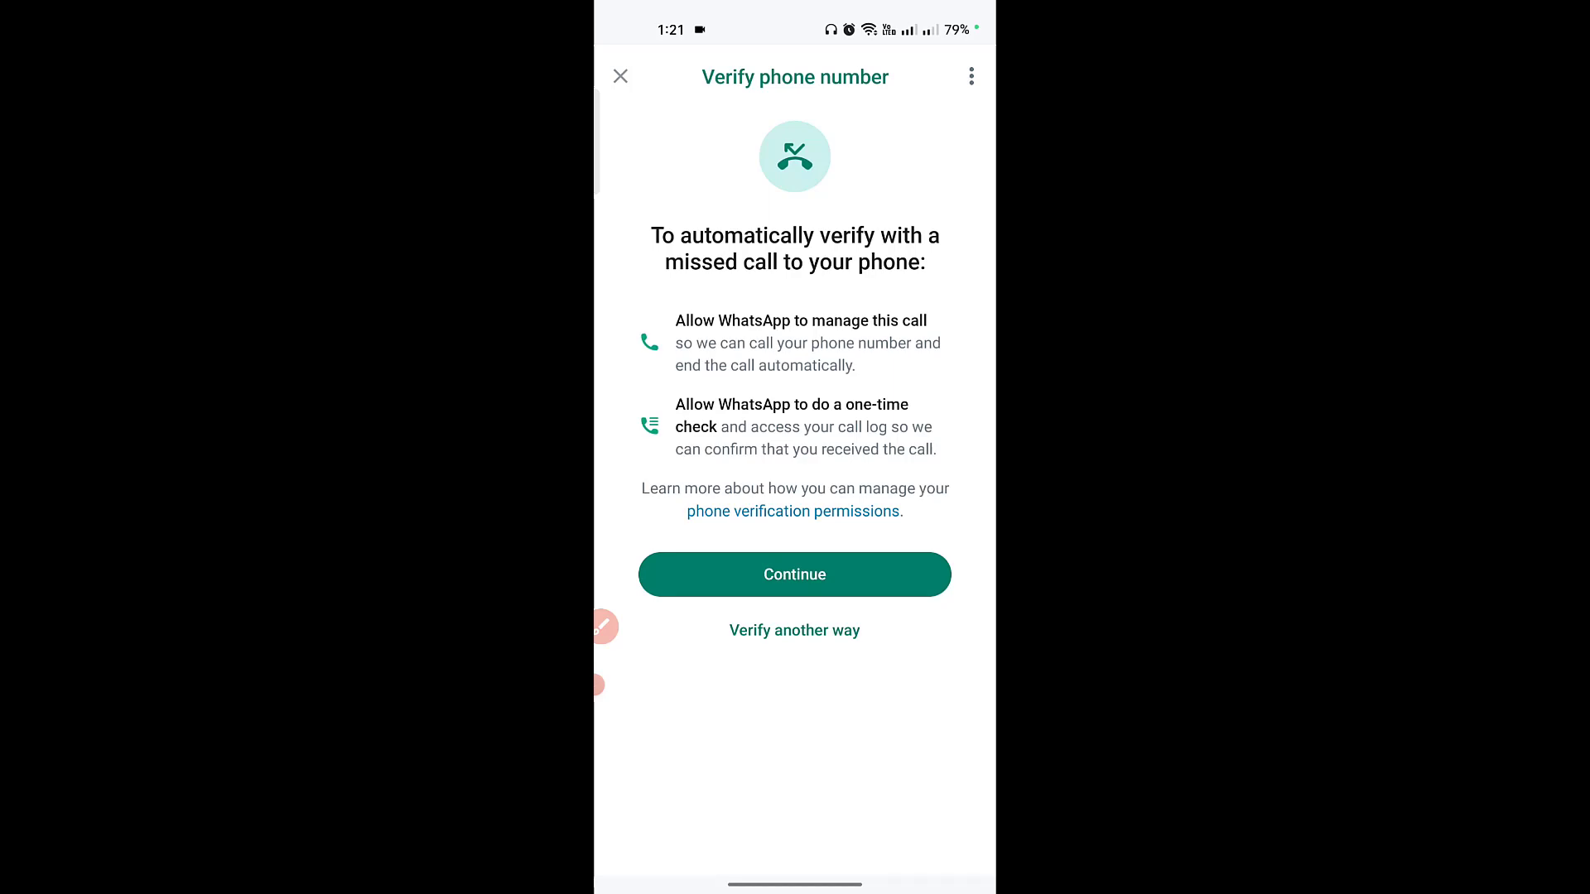
Verify by SMS code instead of a missed call
click(794, 630)
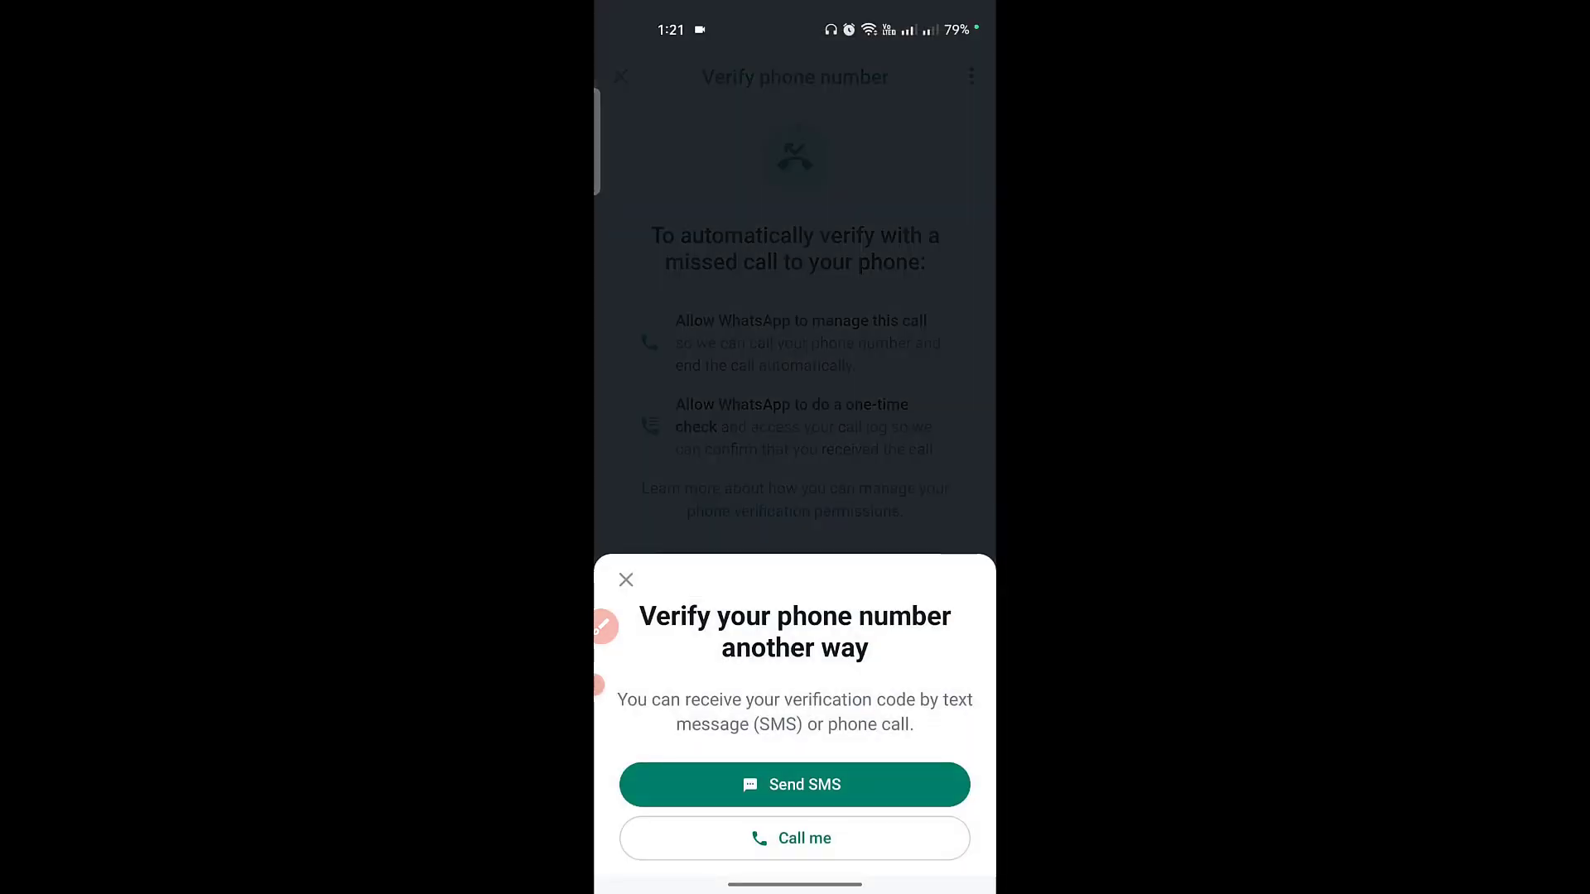
click(794, 783)
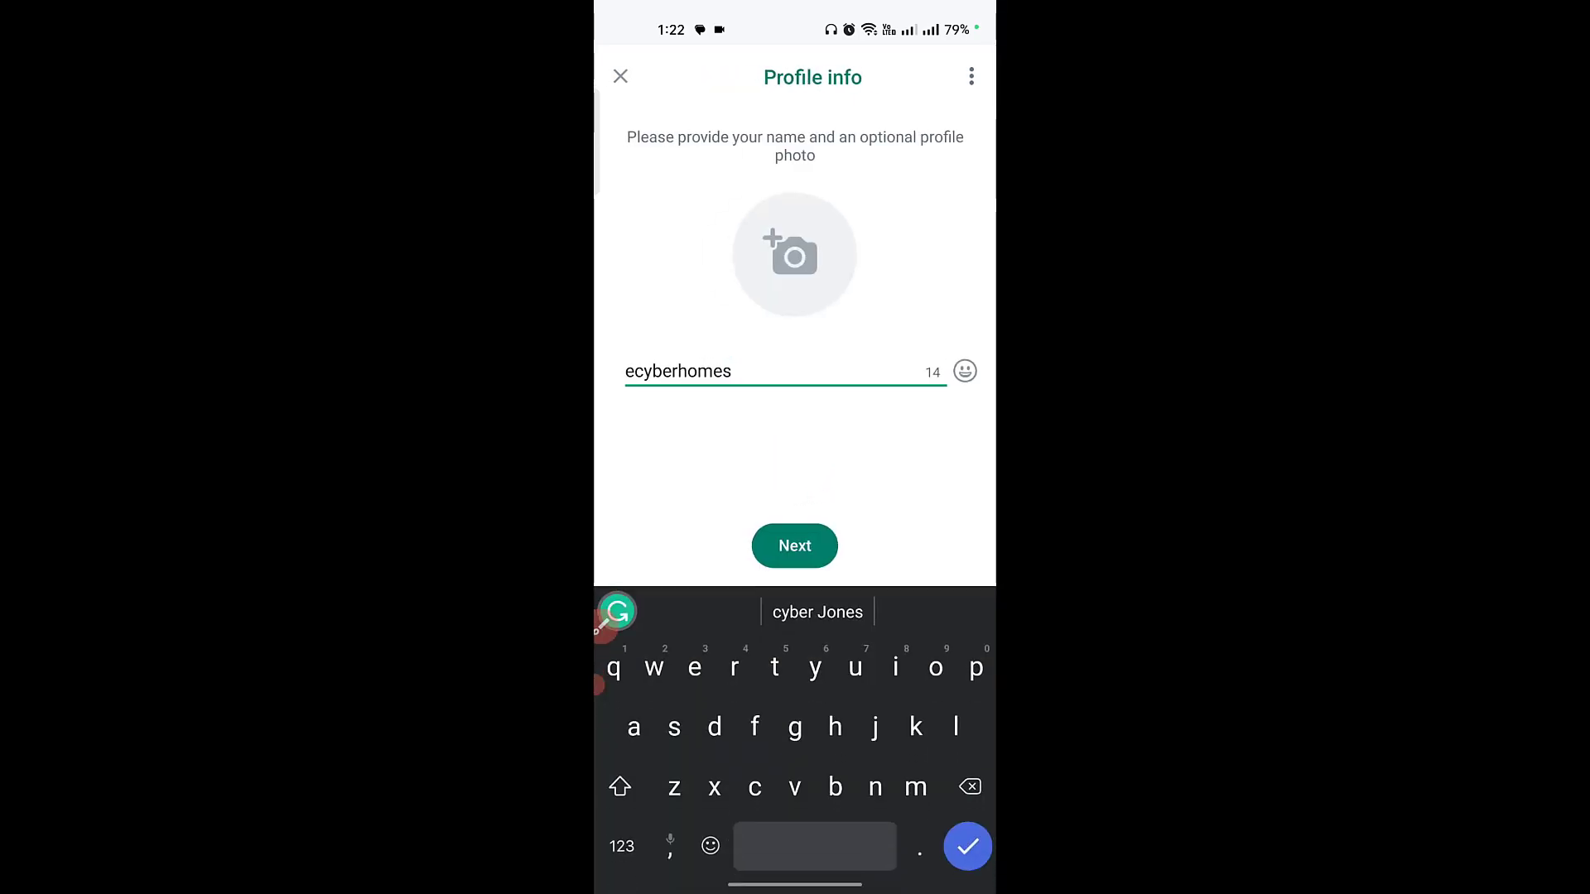
Replace the prefilled profile name with 'Cyber Kendra' and continue
key(BackSpace)
key(BackSpace)
key(BackSpace)
key(BackSpace)
key(BackSpace)
key(BackSpace)
text(Cy)
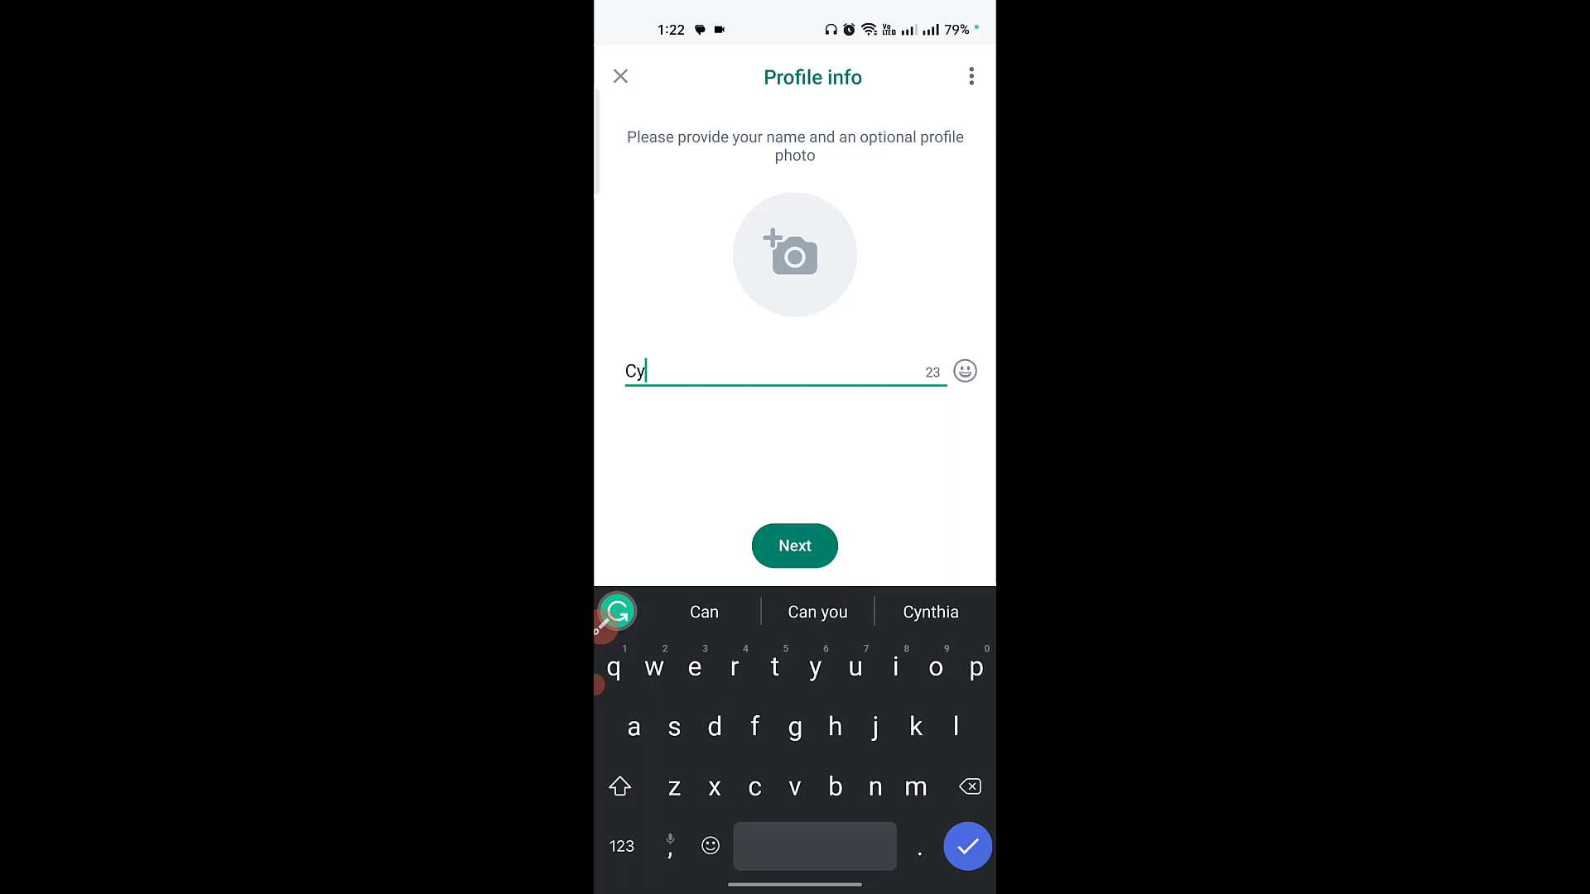
text(ber k)
key(BackSpace)
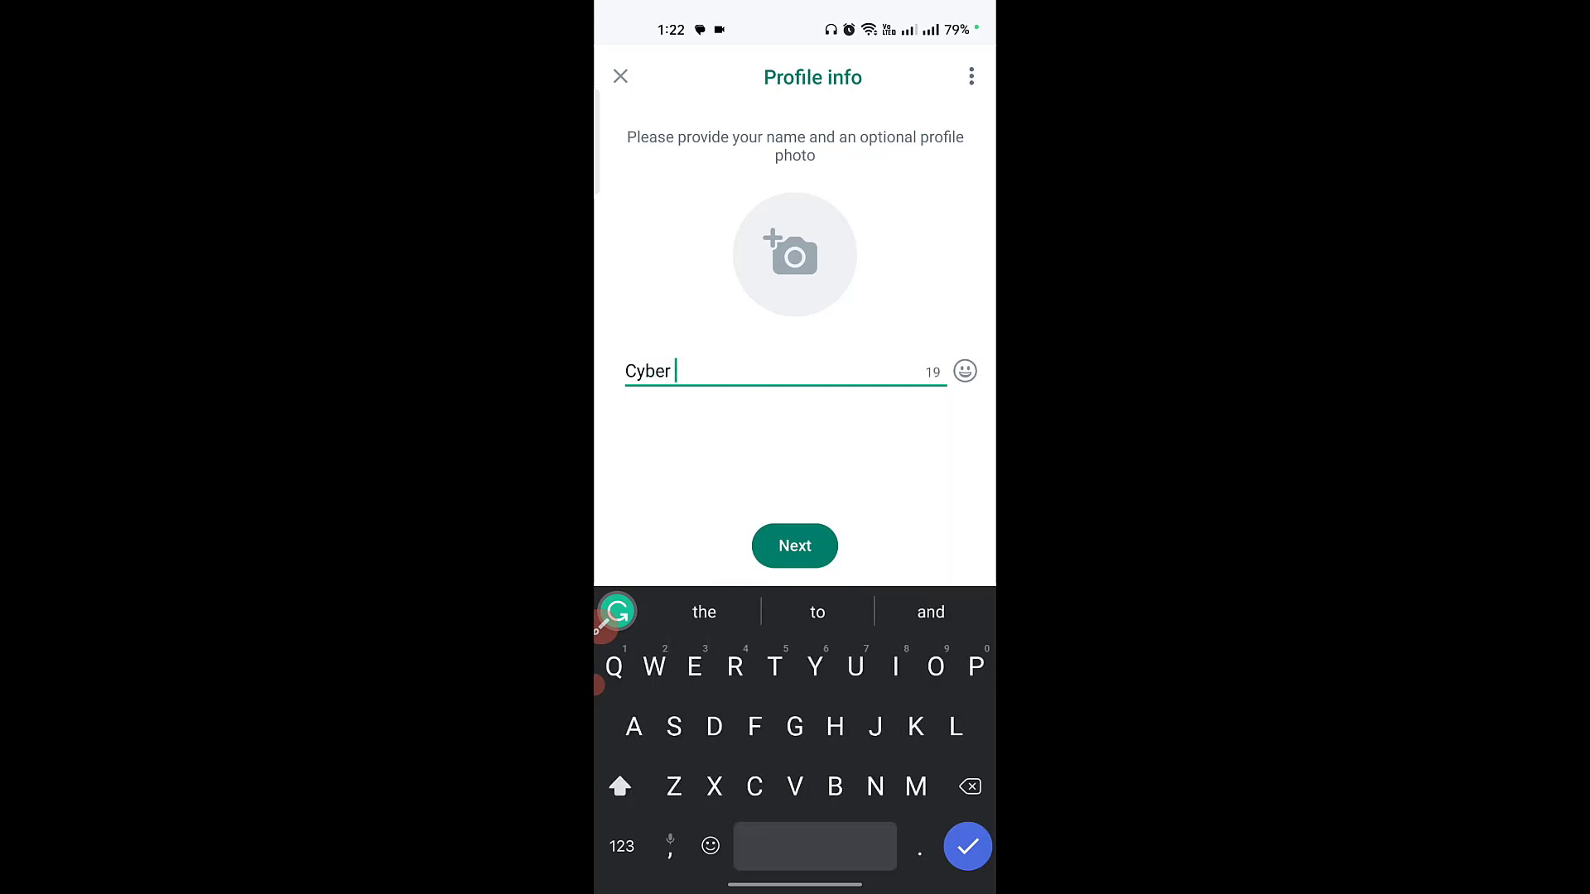
text(k)
key(Return)
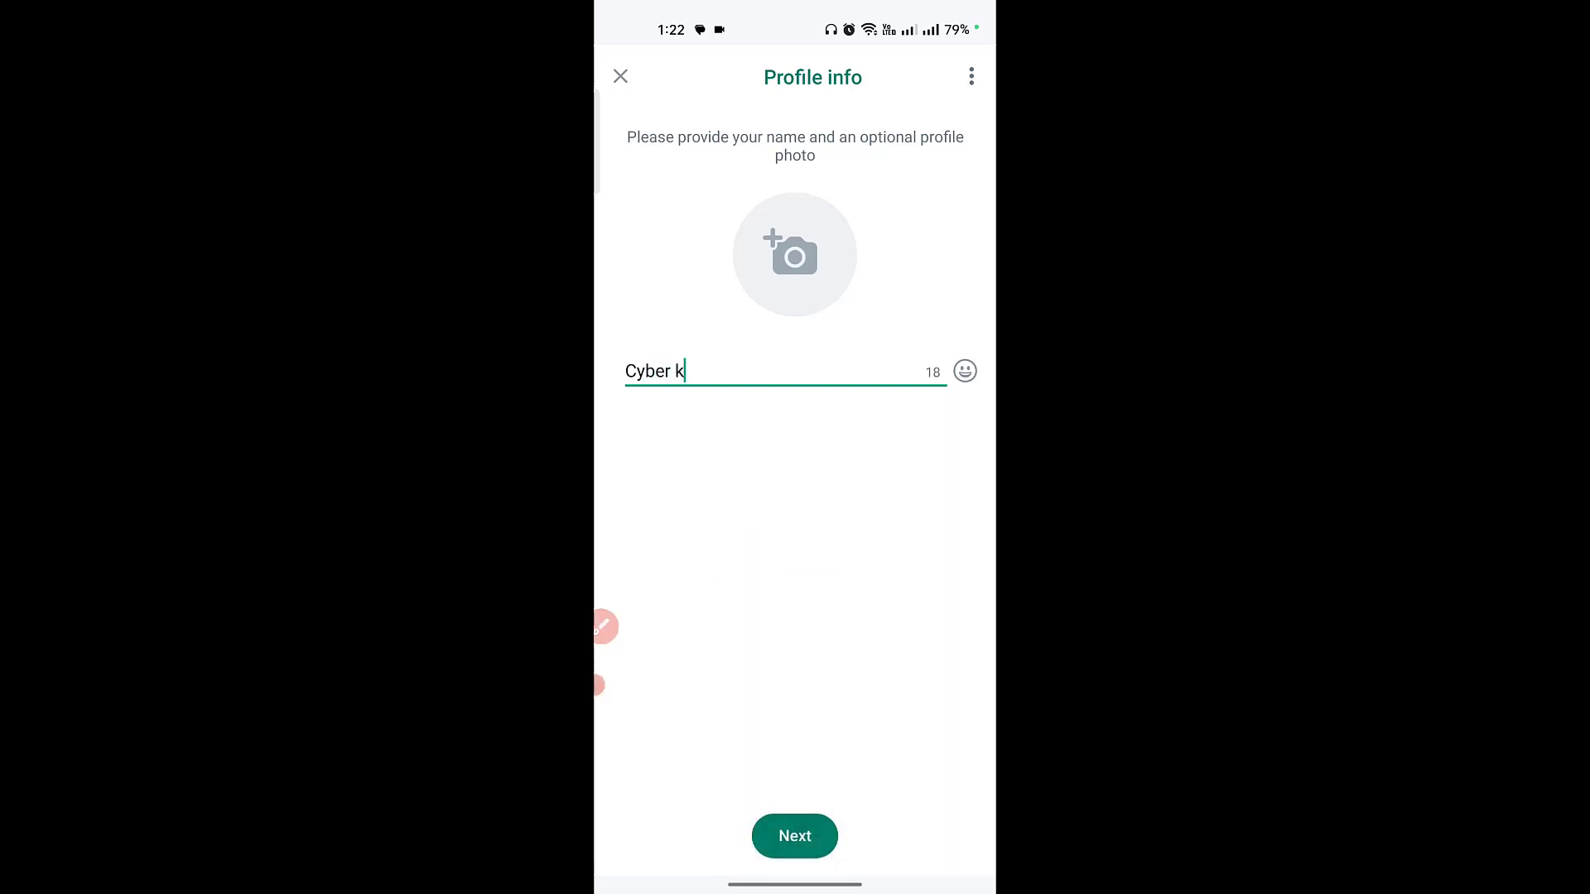
click(686, 372)
key(BackSpace)
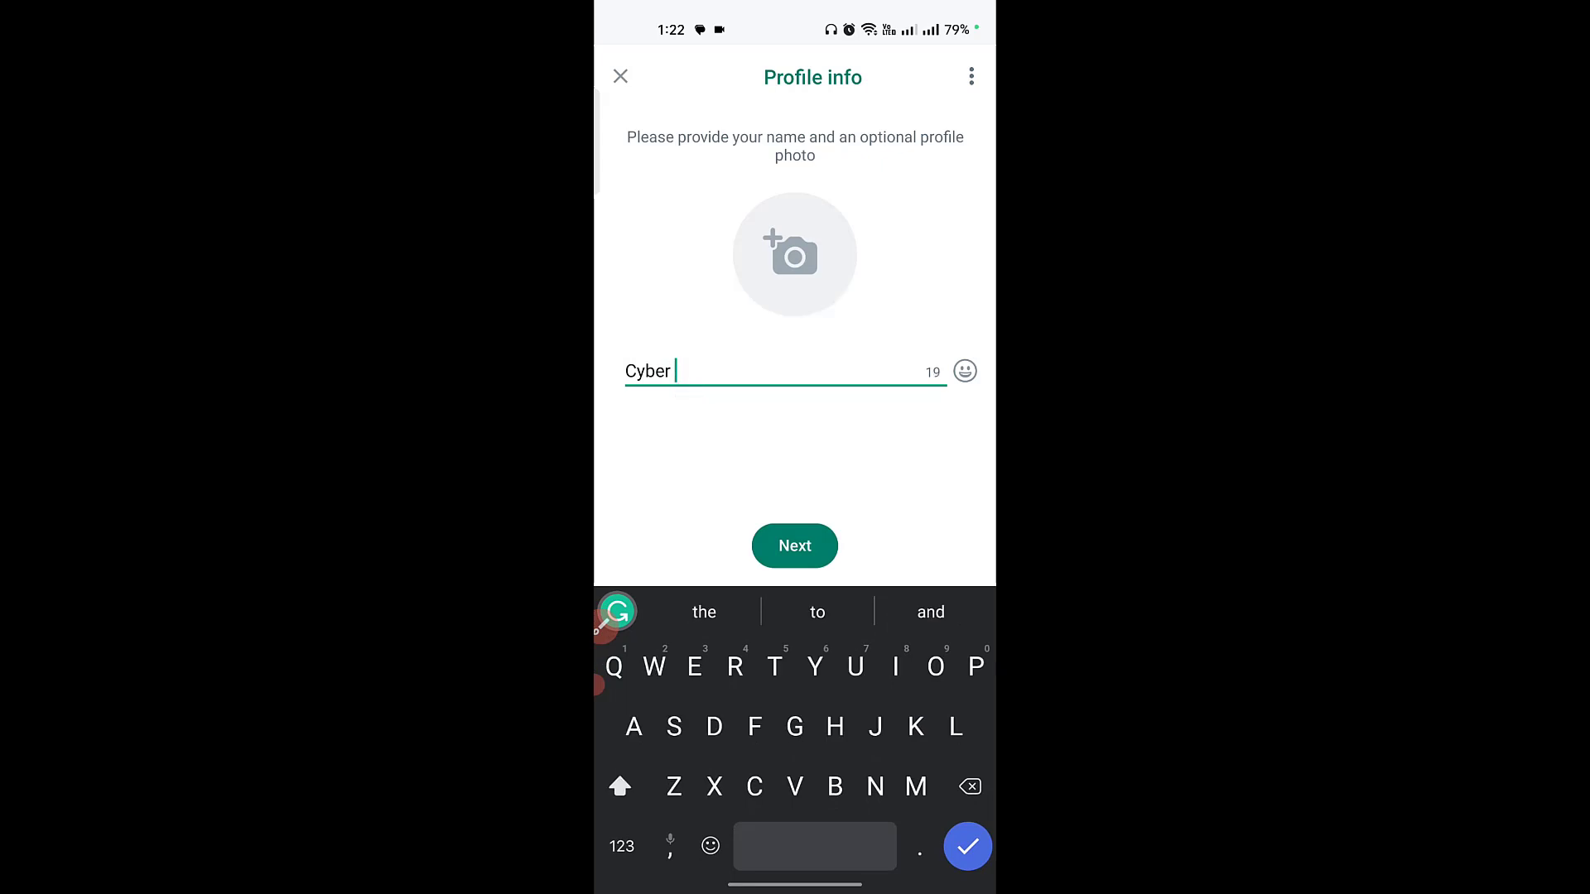
text(Kendra)
click(794, 546)
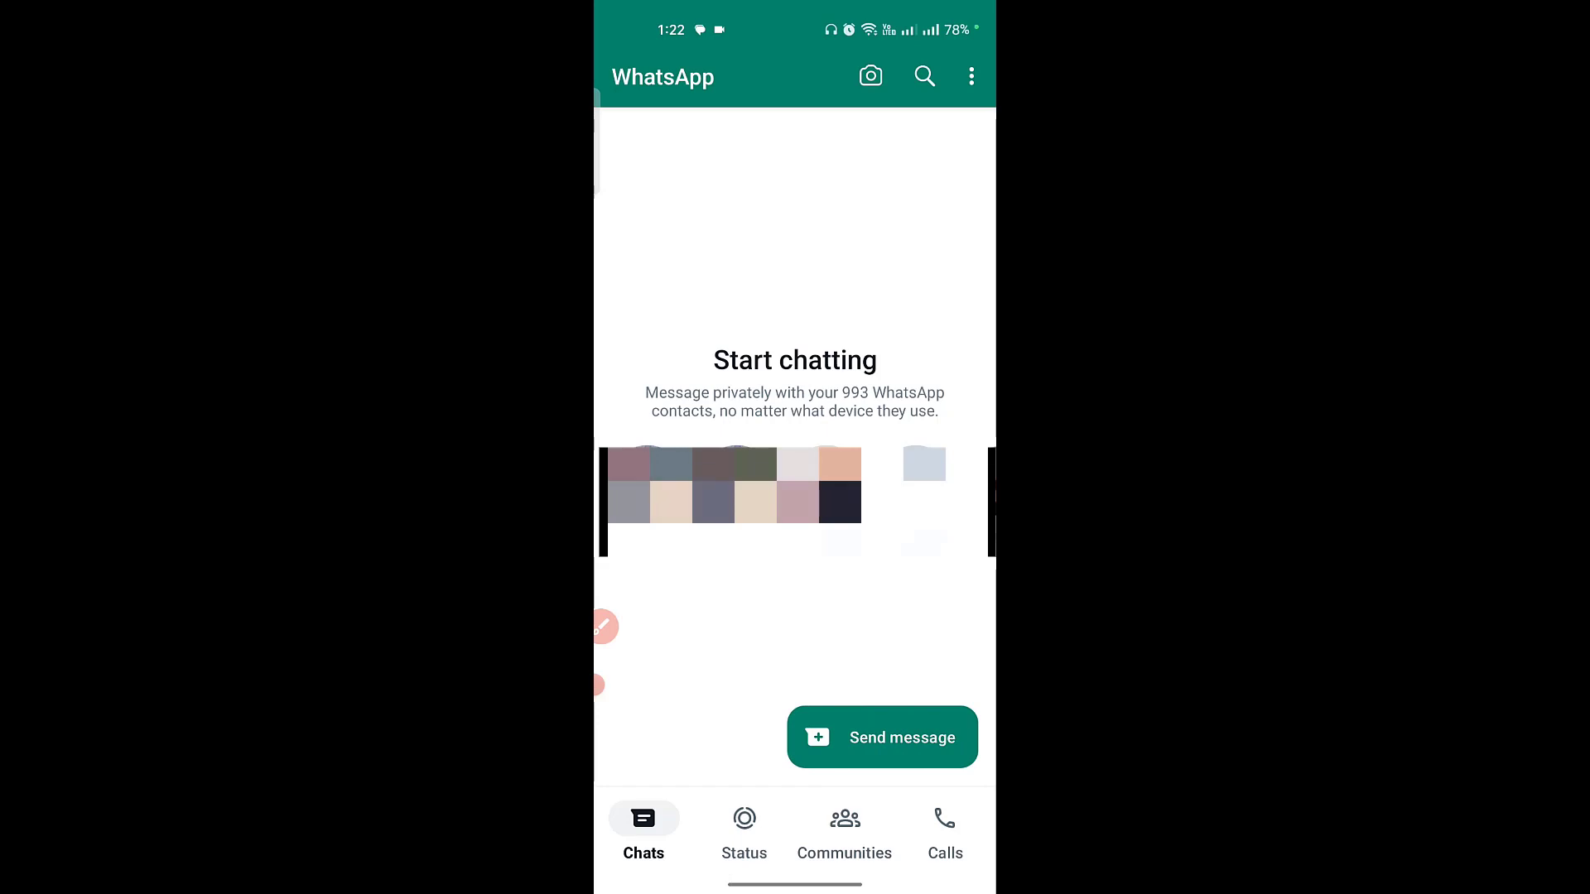
Switch to the original account and back to Cyber Kendra from the options menu
click(970, 76)
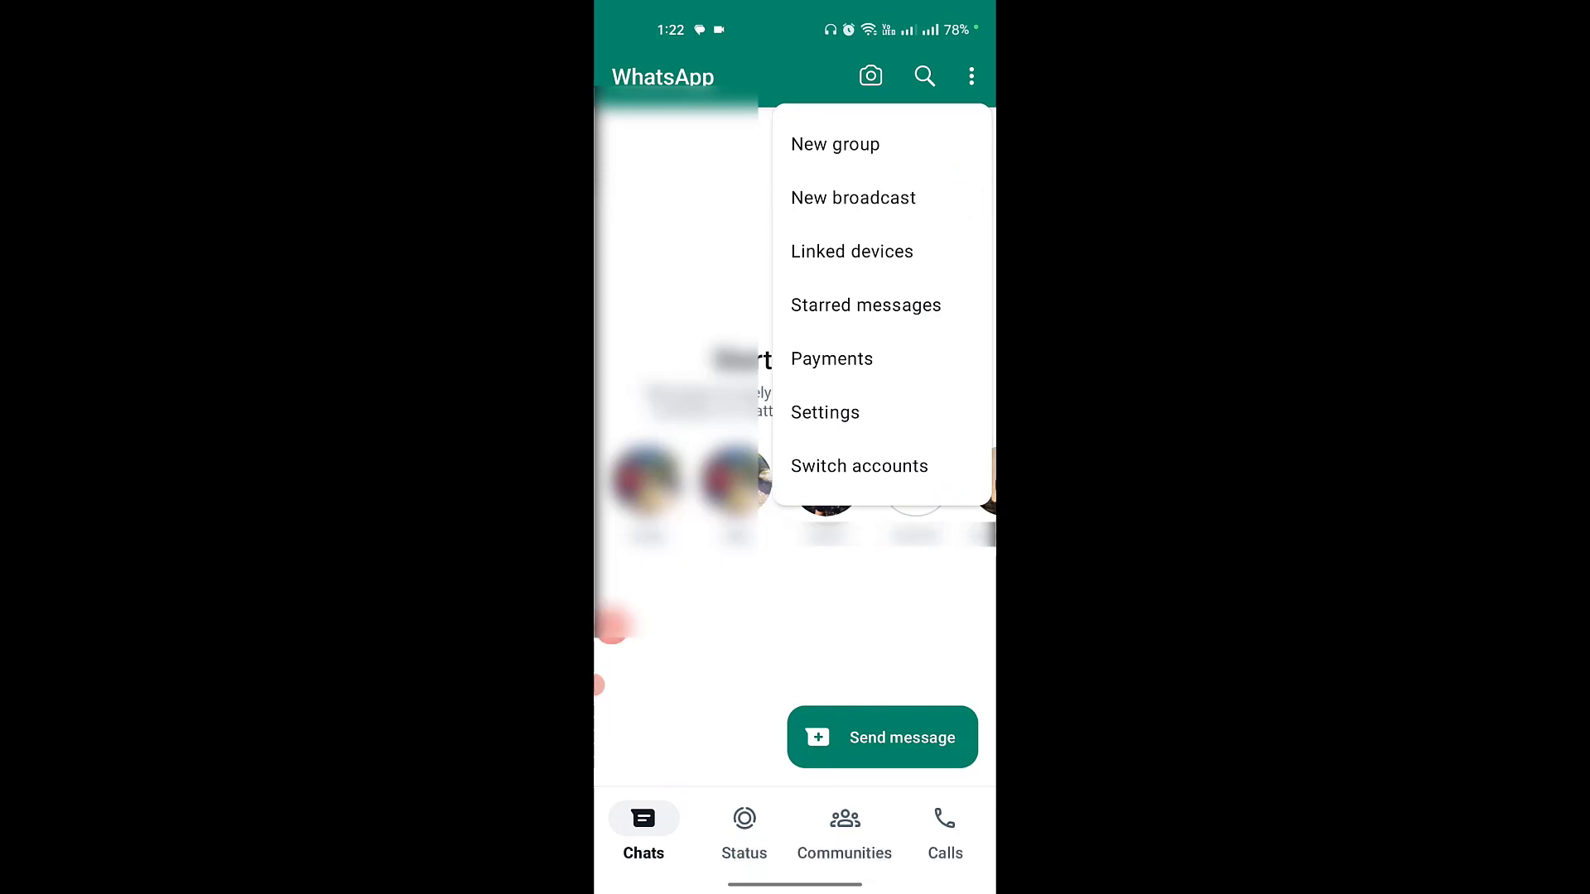
click(860, 466)
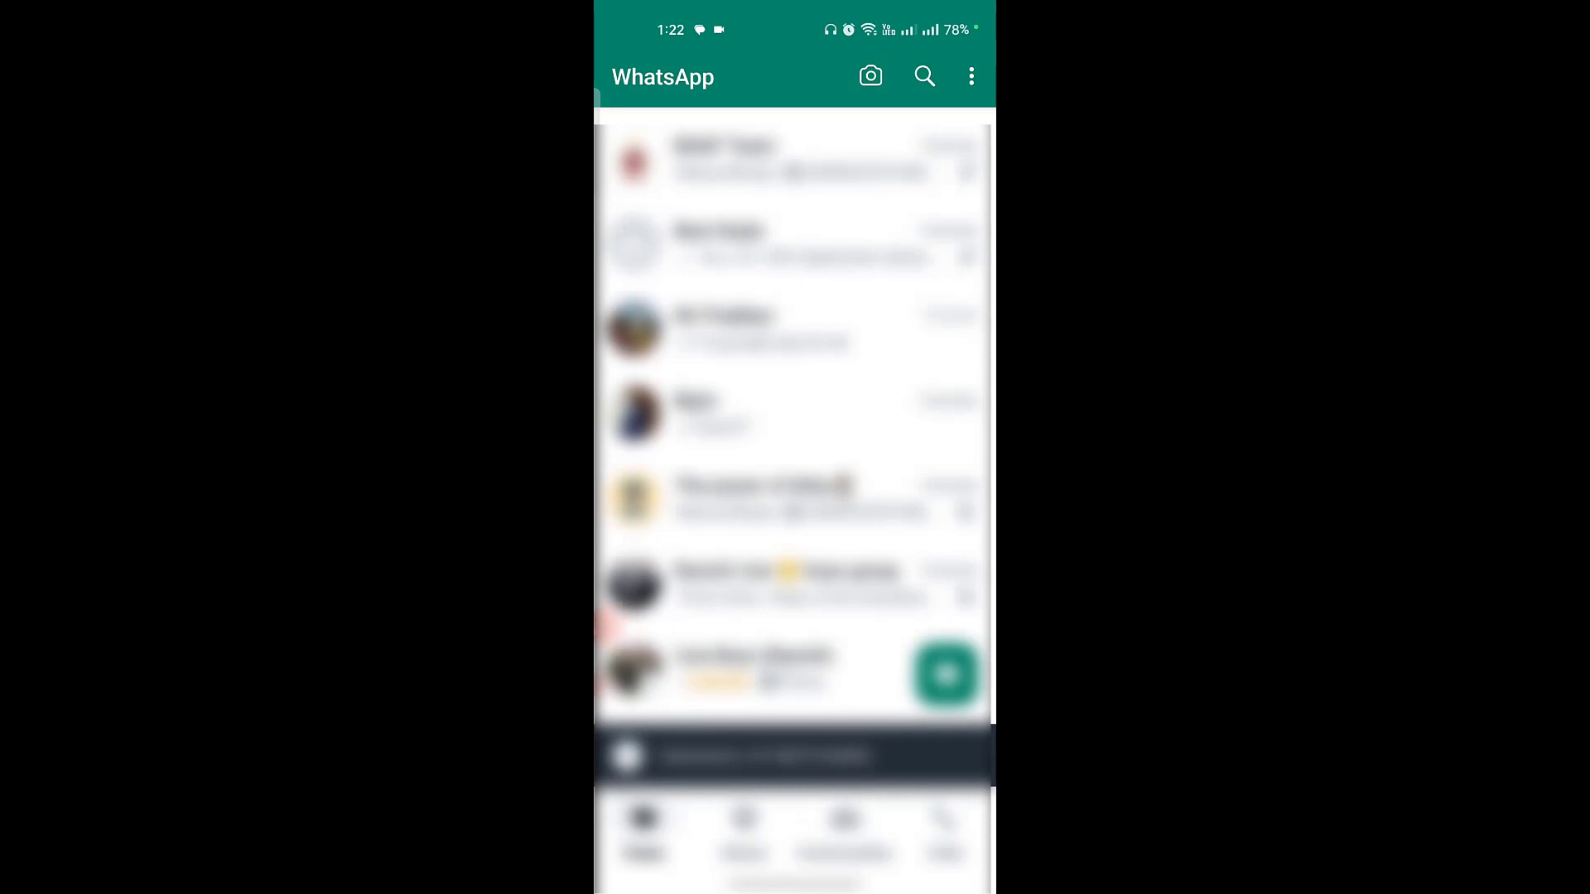
click(972, 76)
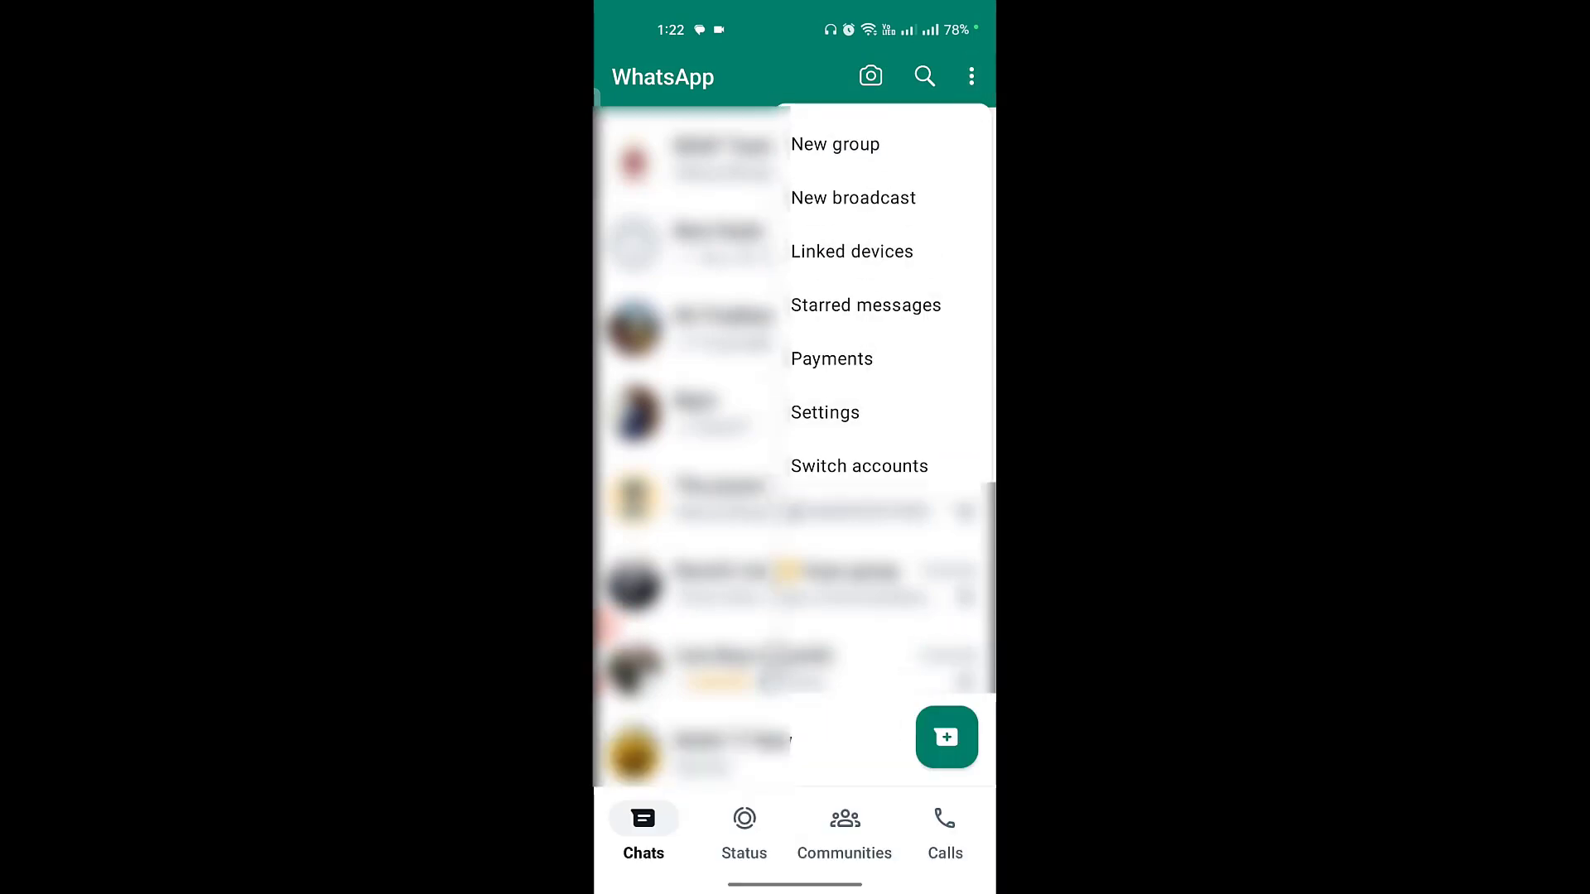
click(860, 466)
click(971, 76)
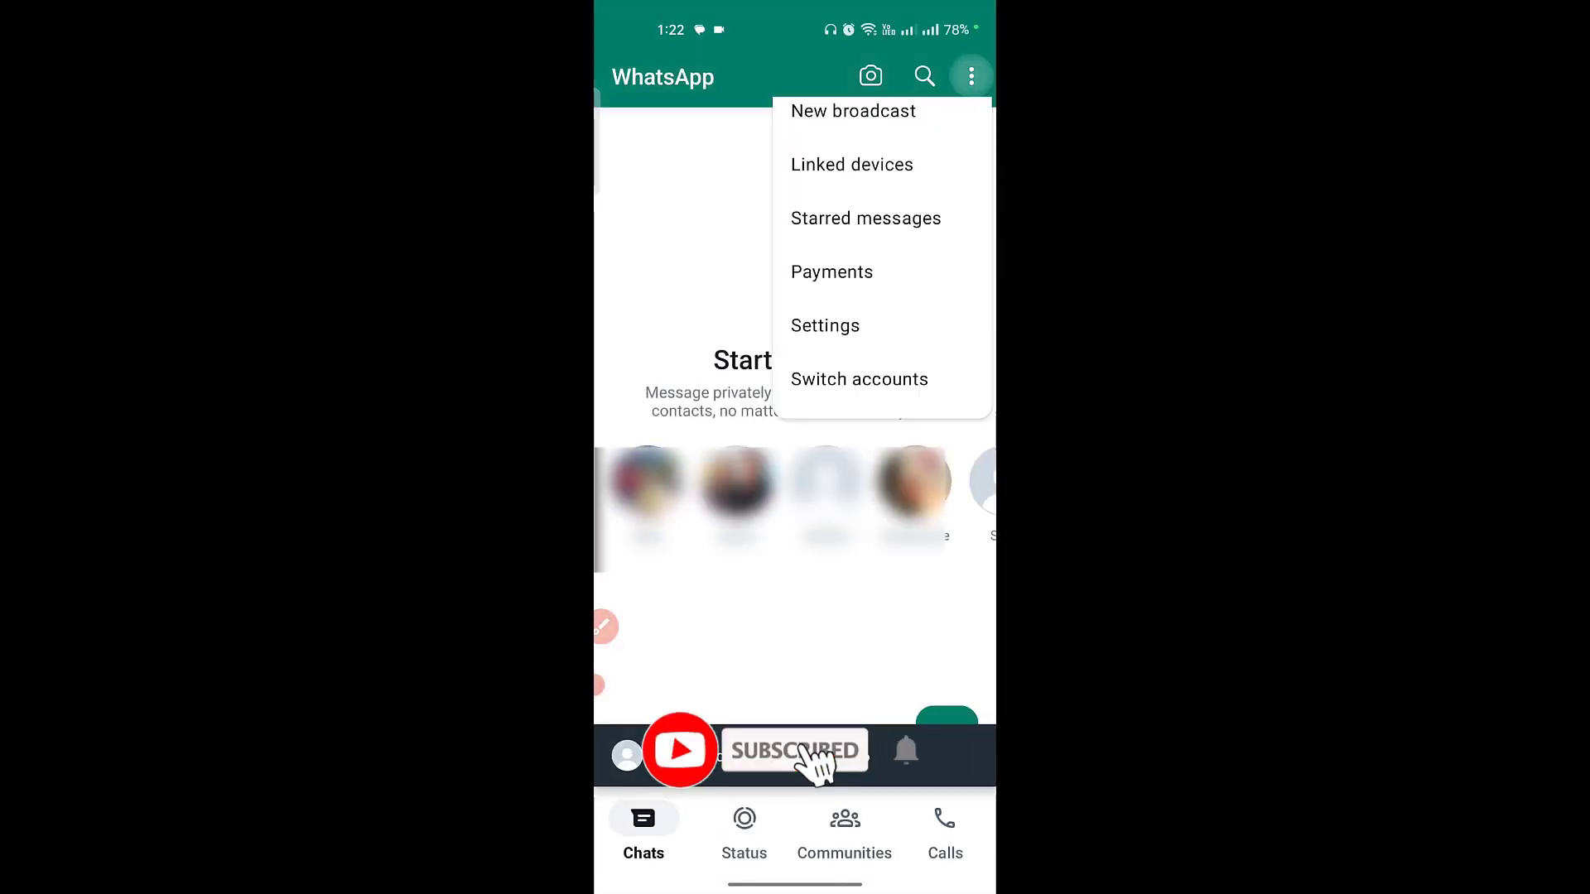
Open the Account page in the Cyber Kendra account's settings
click(826, 411)
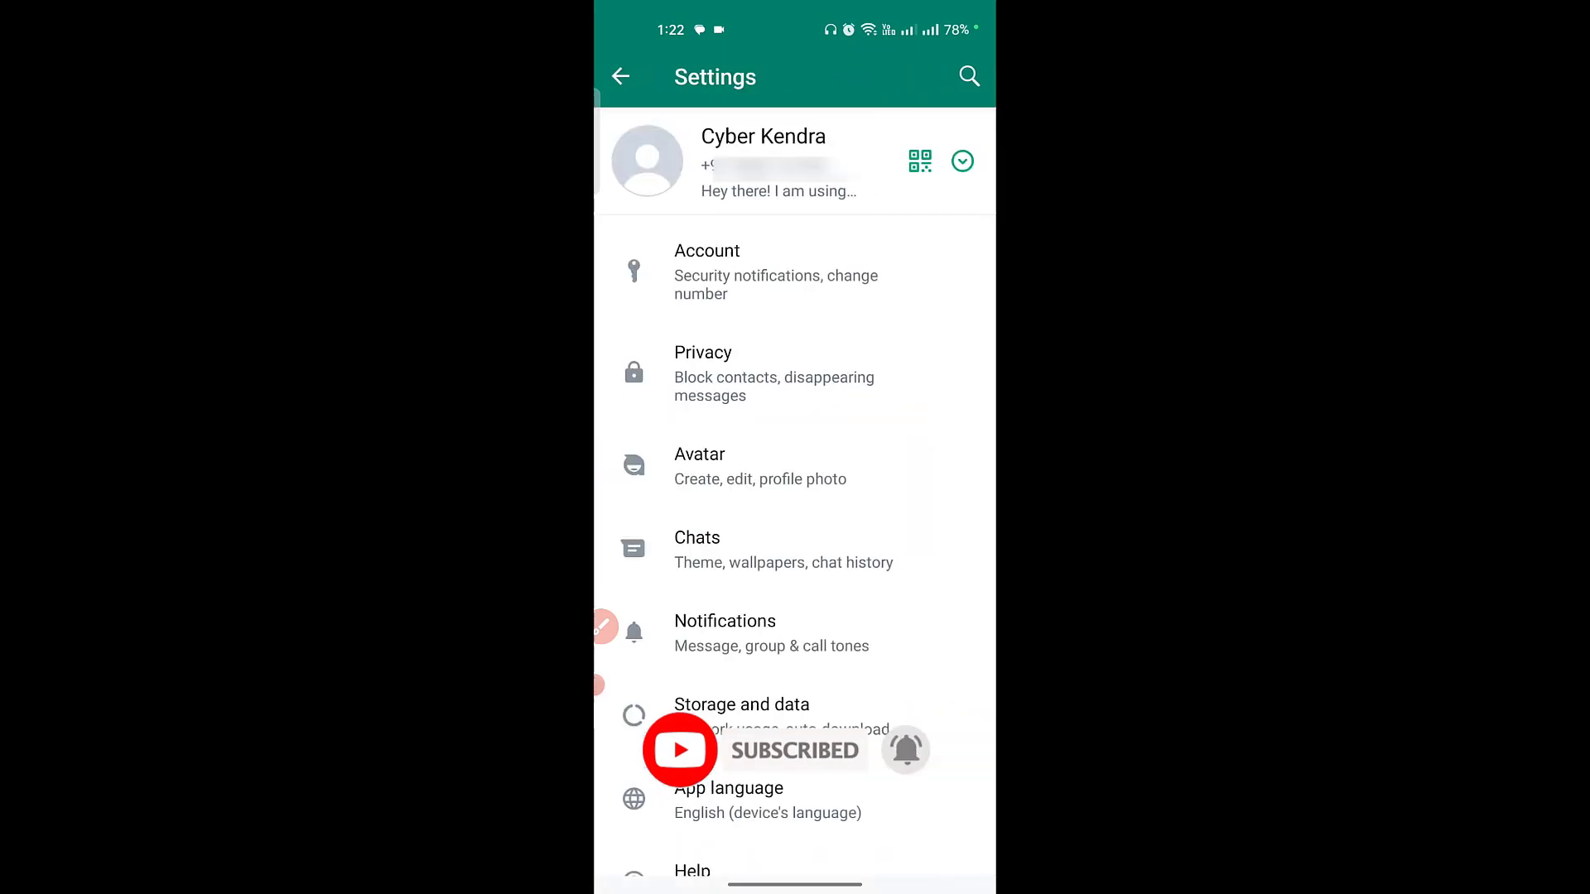
click(770, 272)
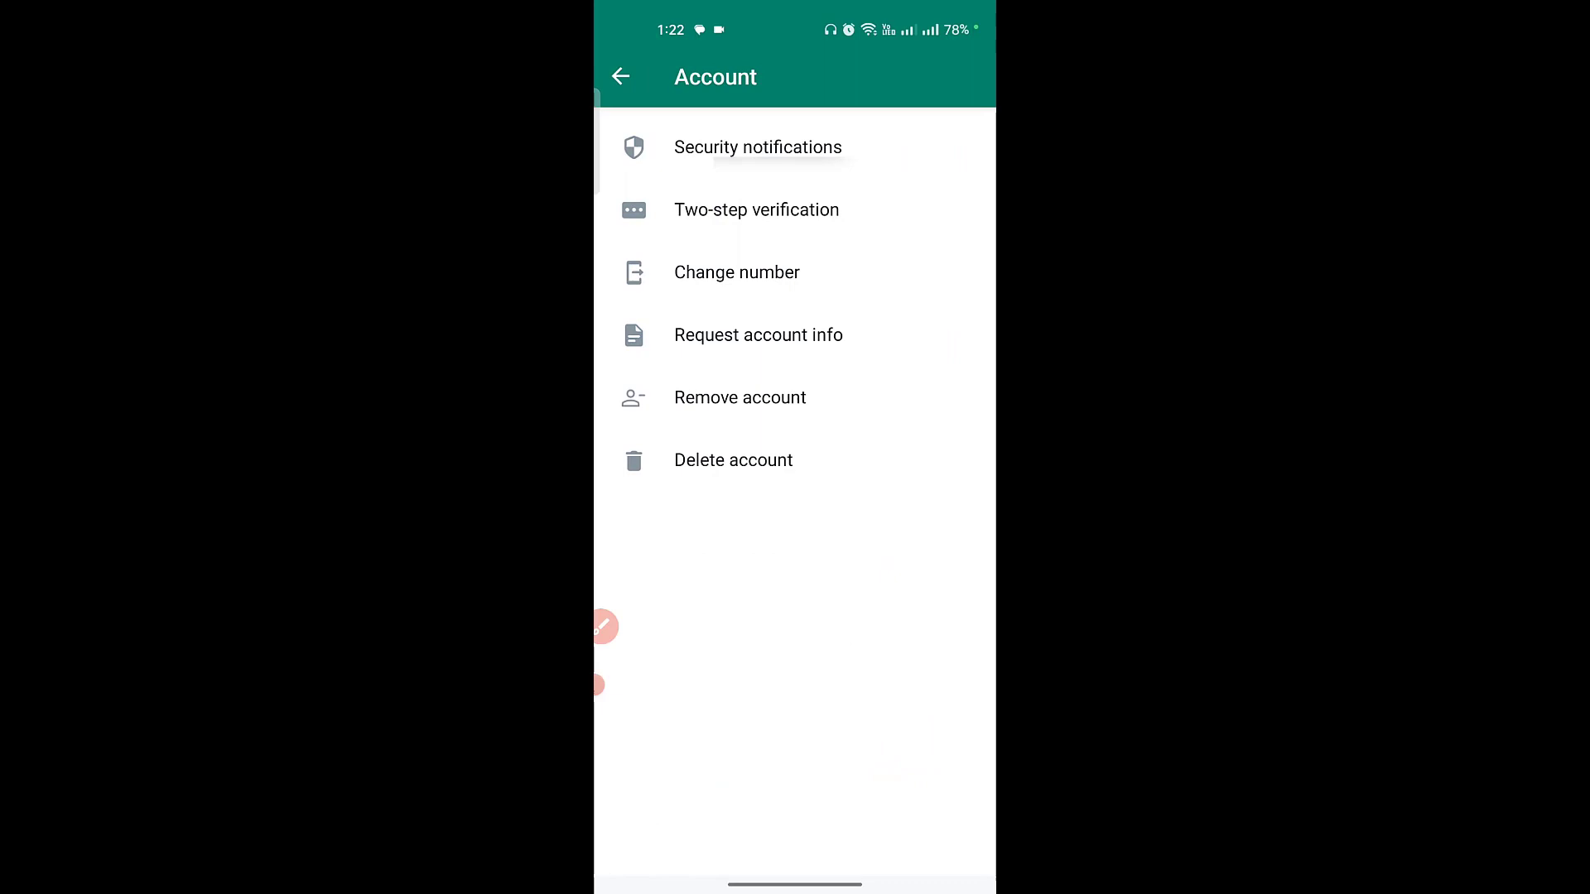
drag(870, 442, 857, 440)
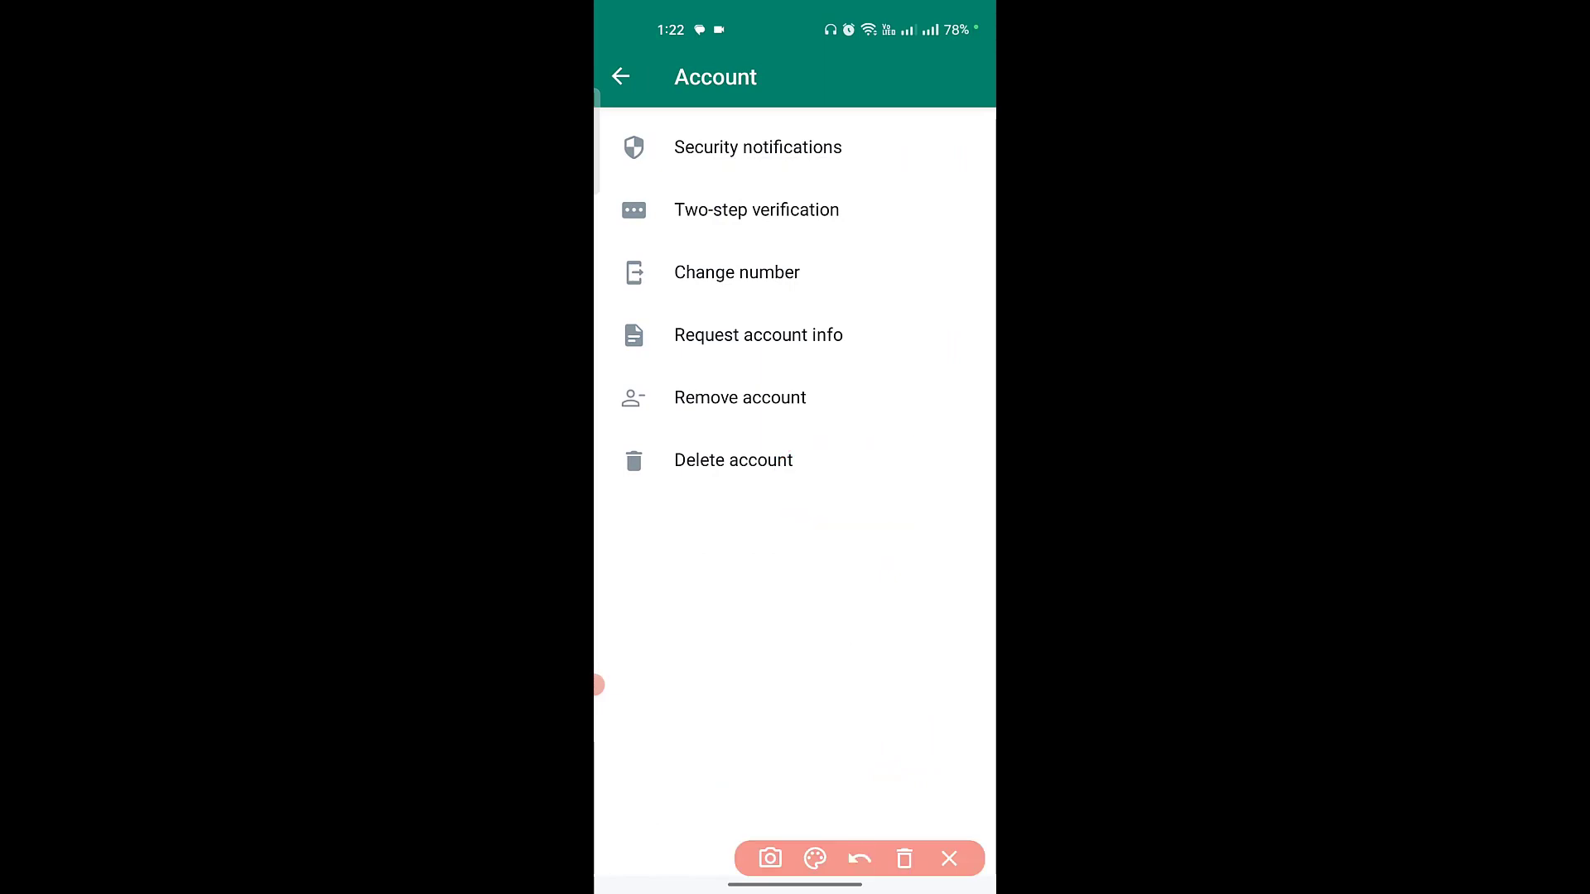
drag(858, 373, 864, 380)
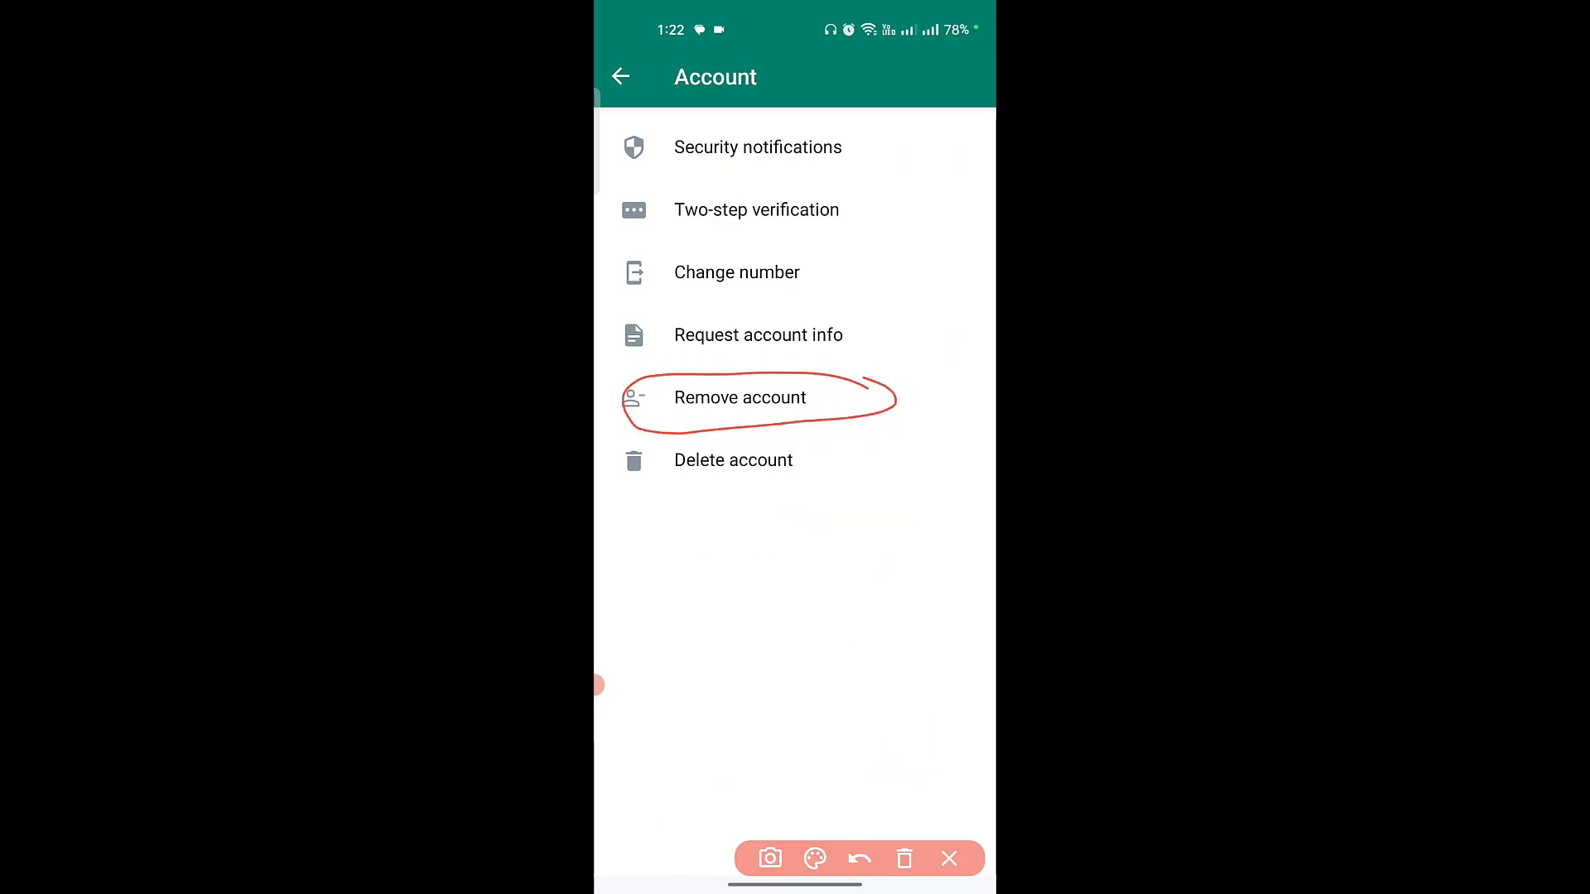
click(860, 859)
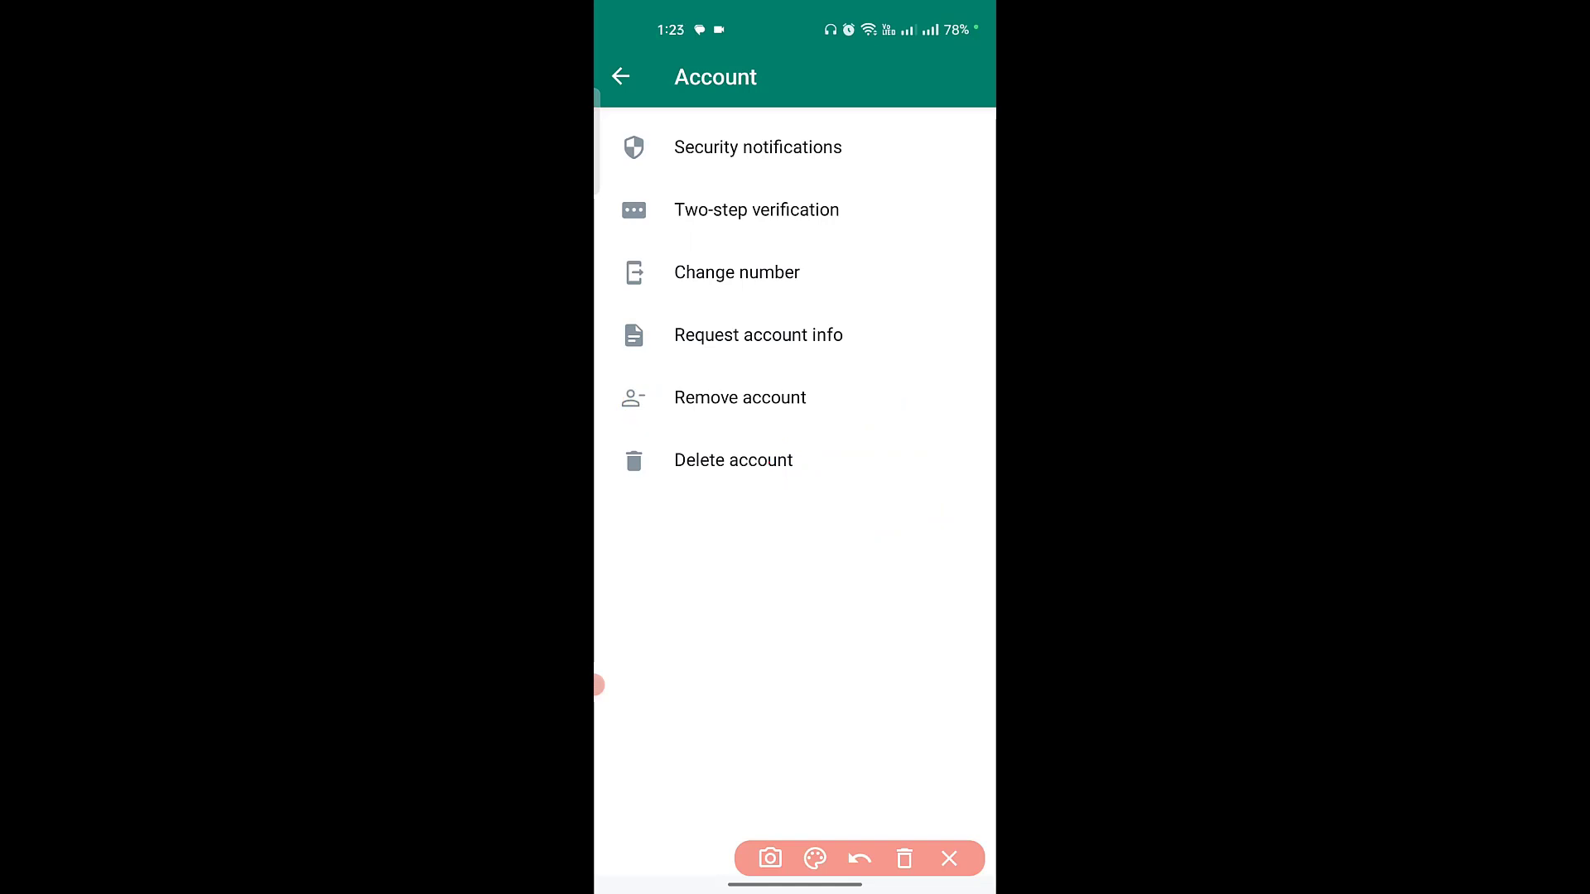
Look at the Delete account page, go back, and open Remove account
click(734, 460)
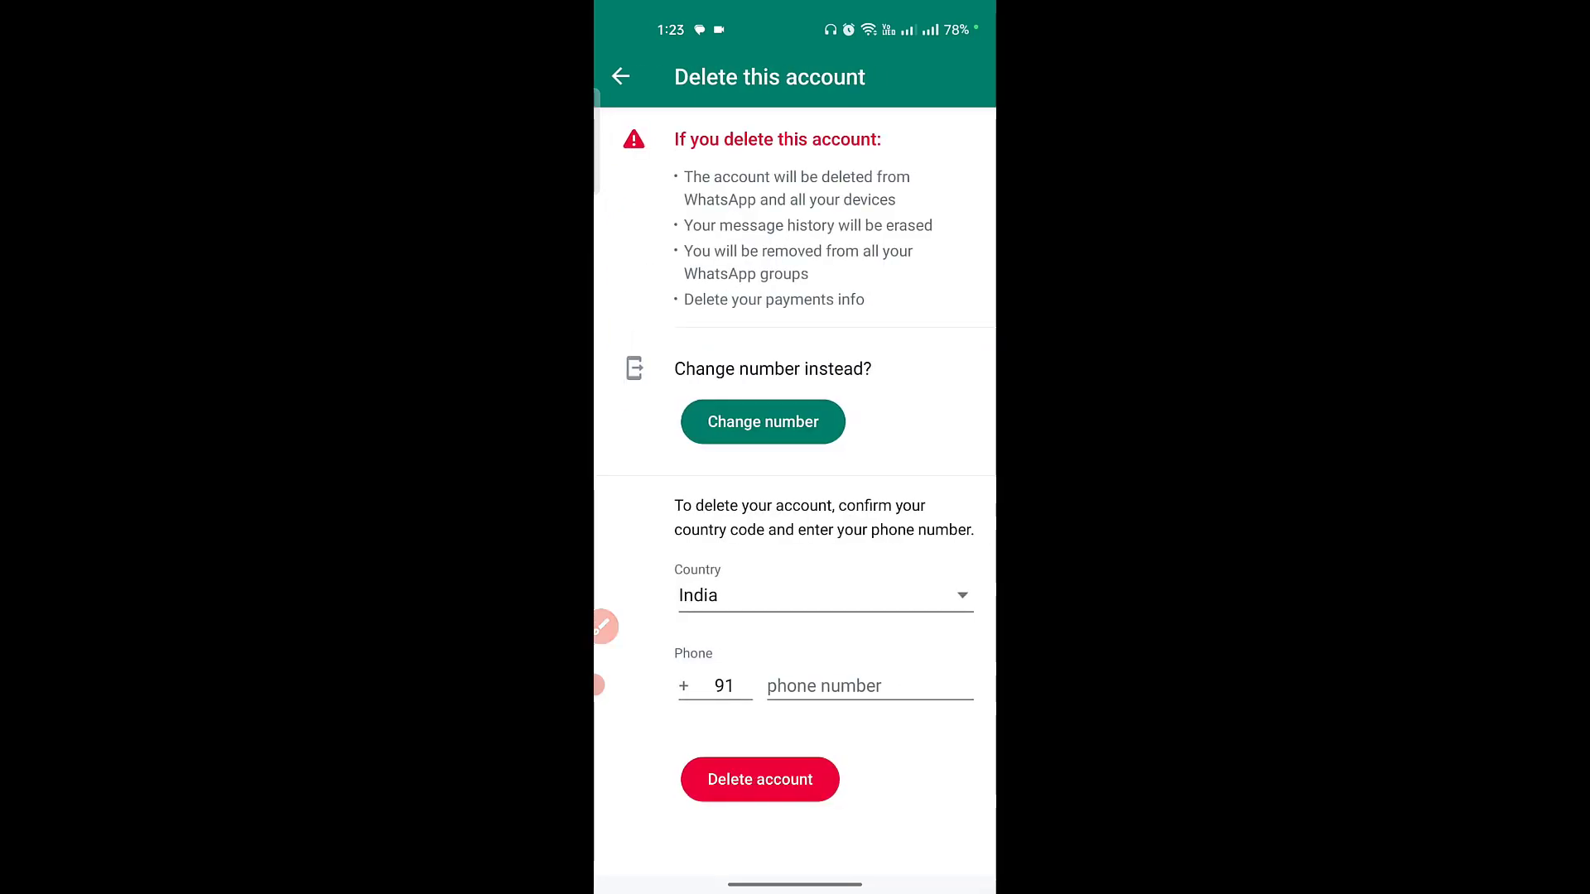
click(620, 76)
click(745, 397)
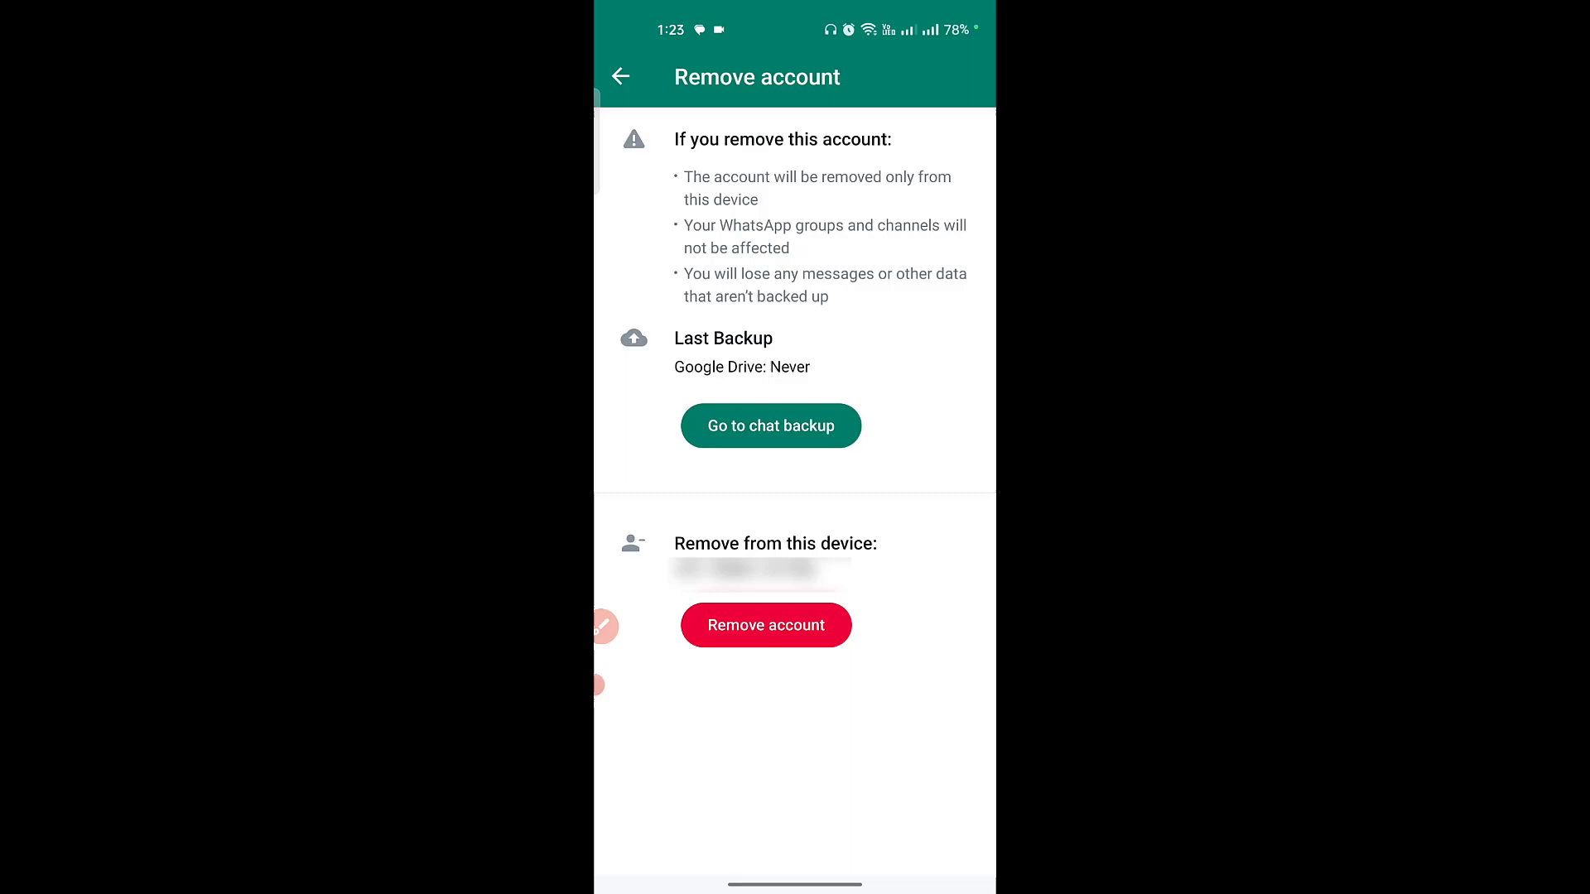
Remove the Cyber Kendra account from this device and confirm the removal
click(765, 625)
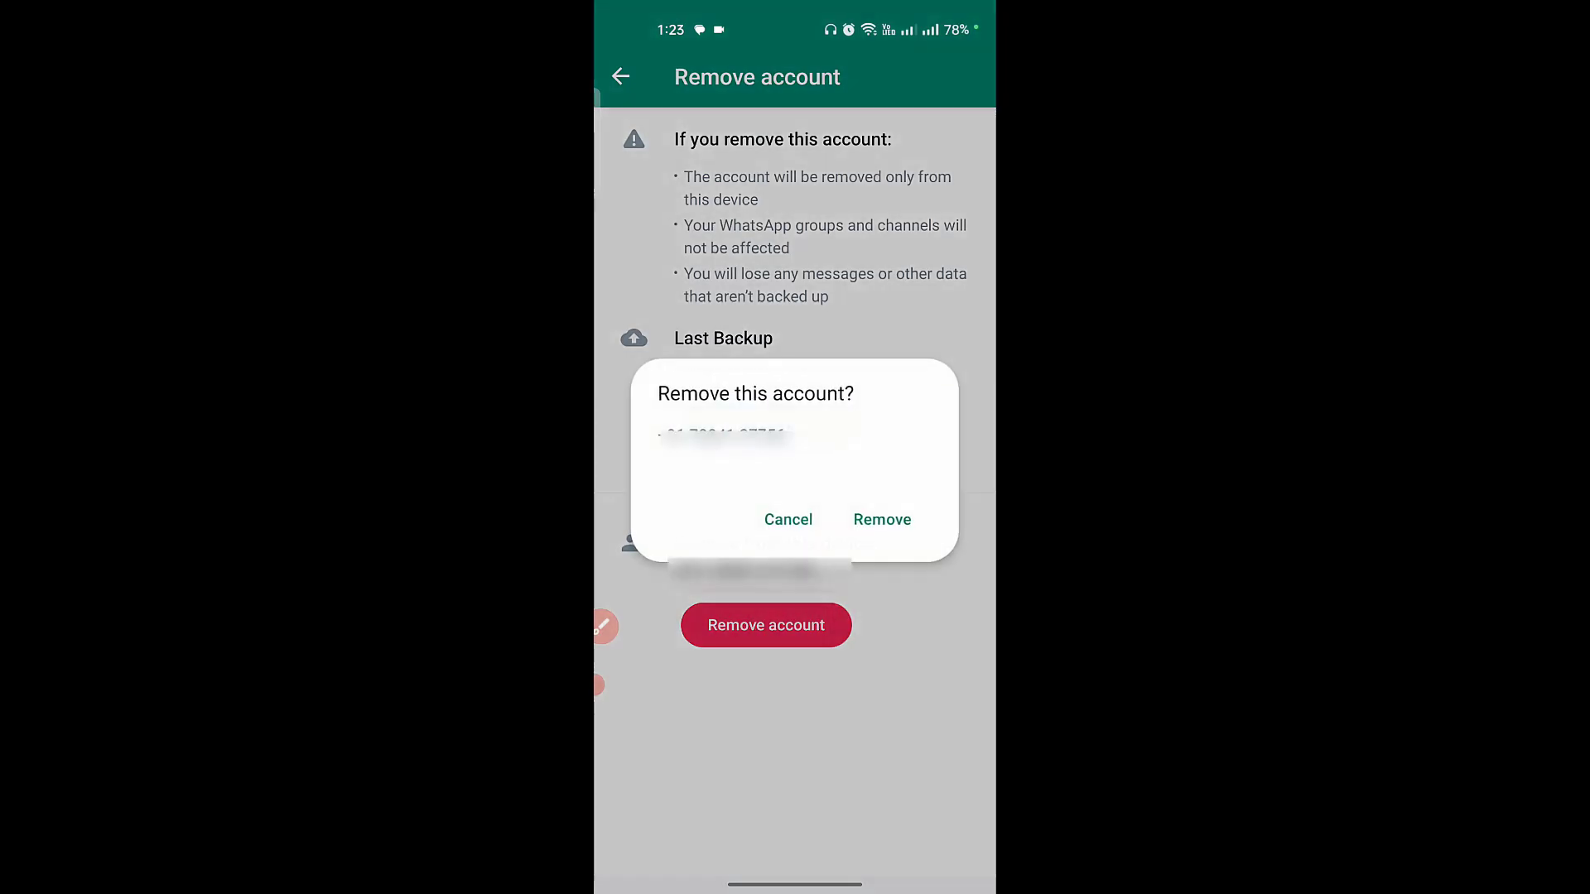
click(882, 520)
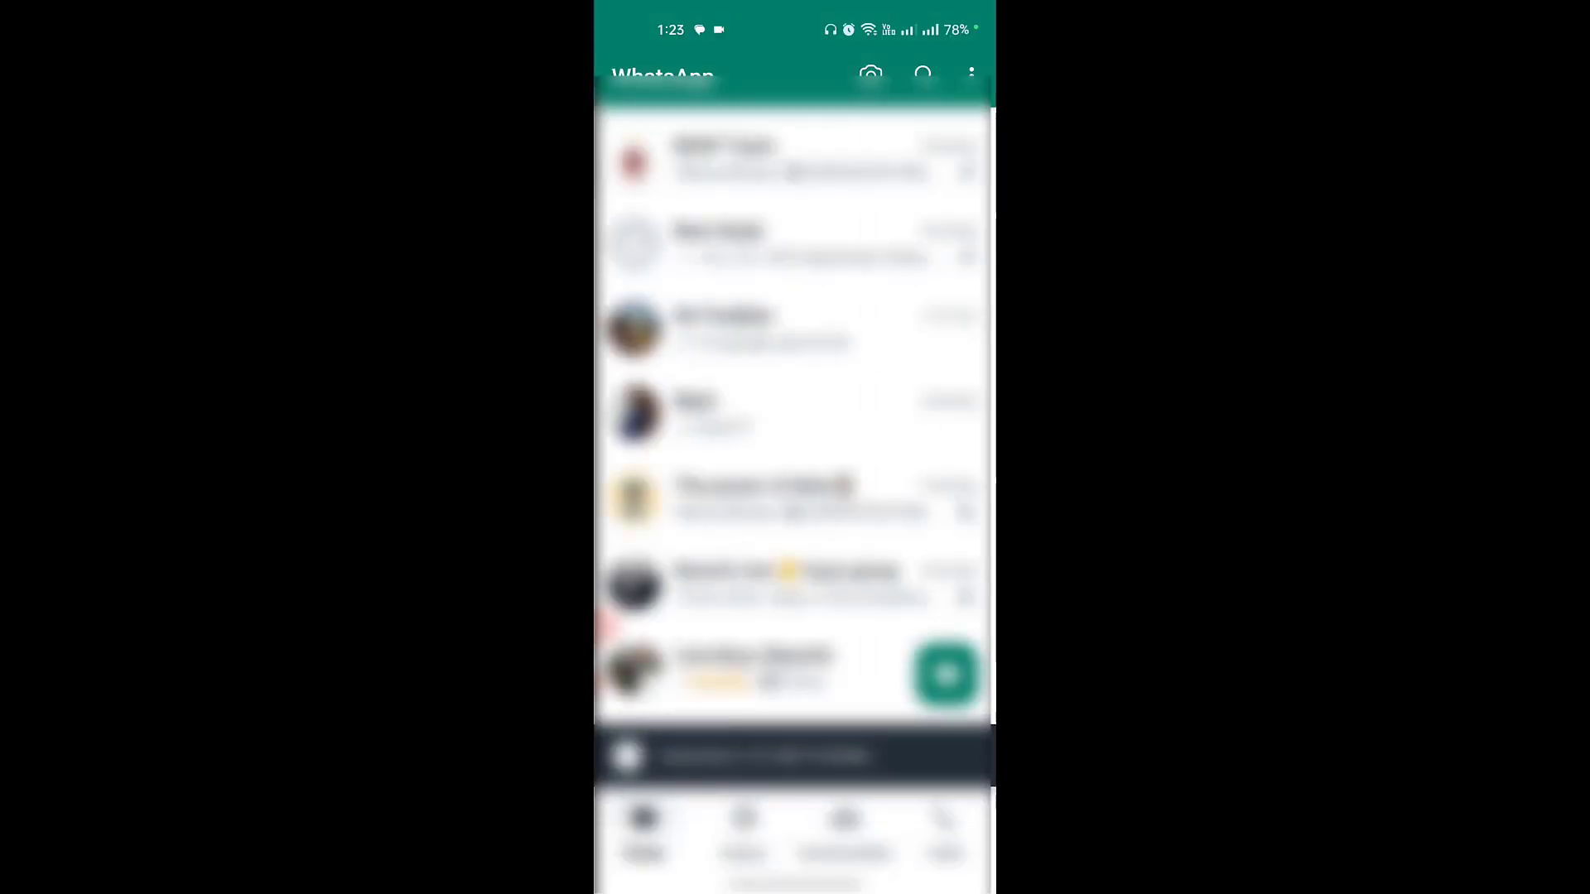
Open Settings and check the device's accounts list, then close it
click(972, 76)
click(869, 411)
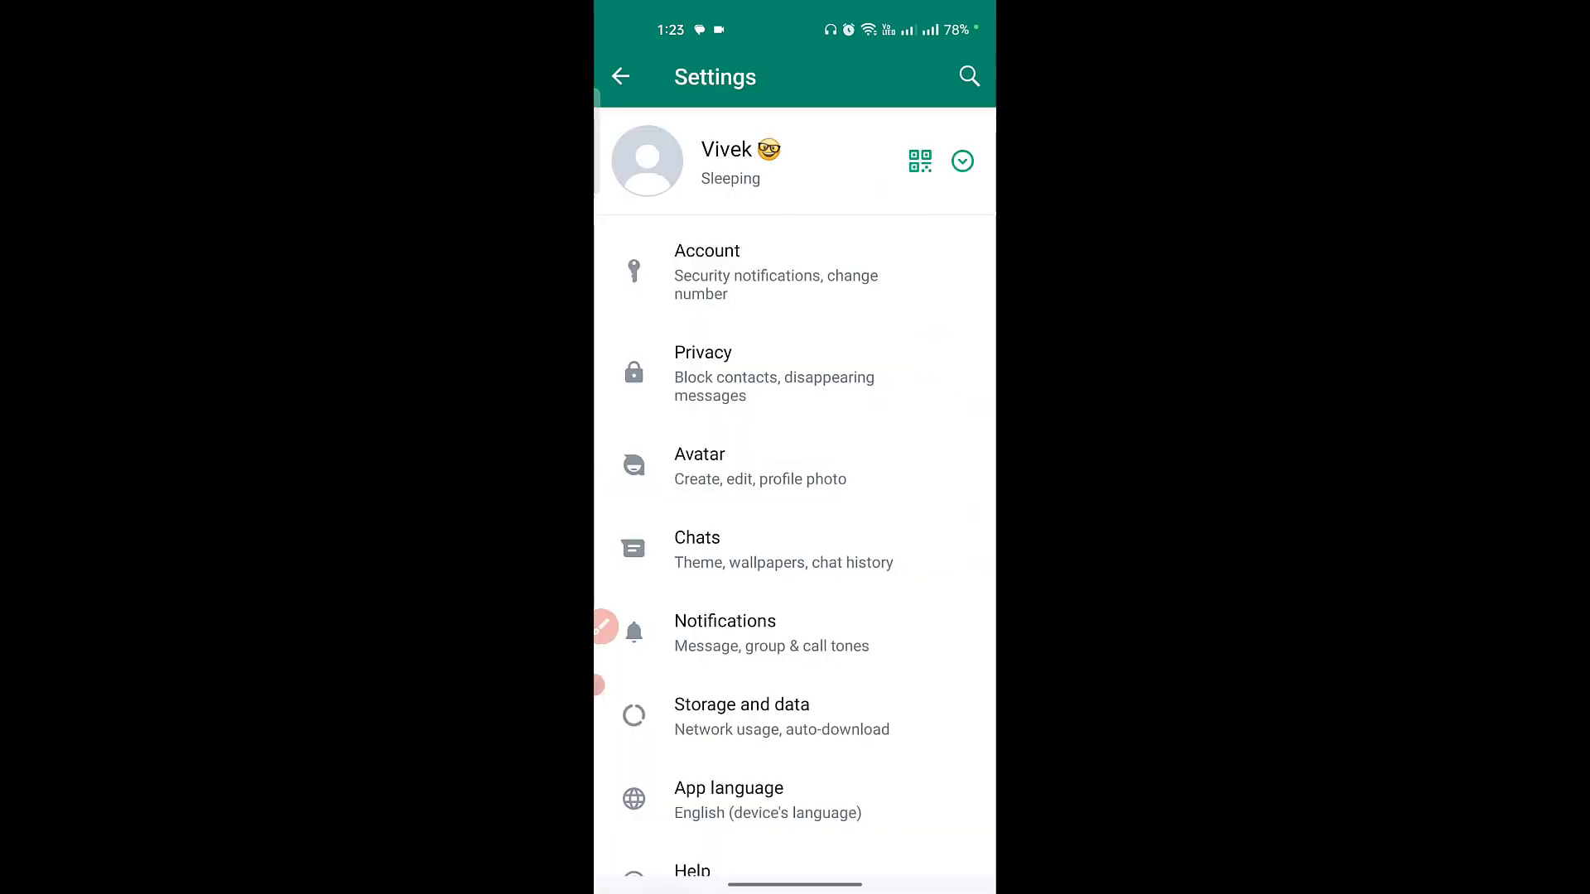
click(970, 160)
key(Escape)
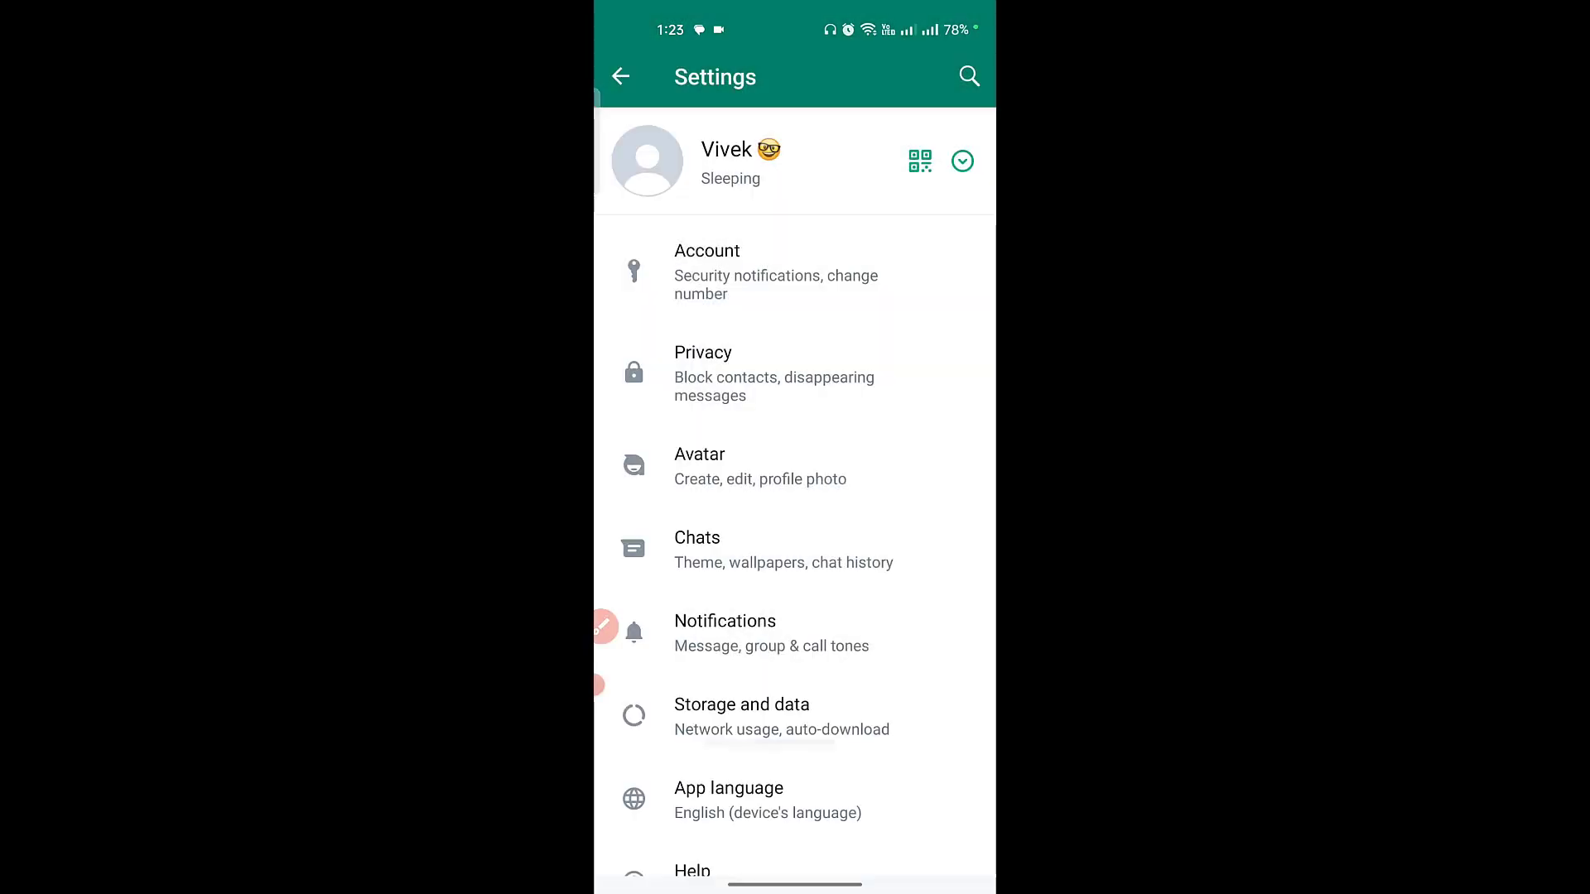